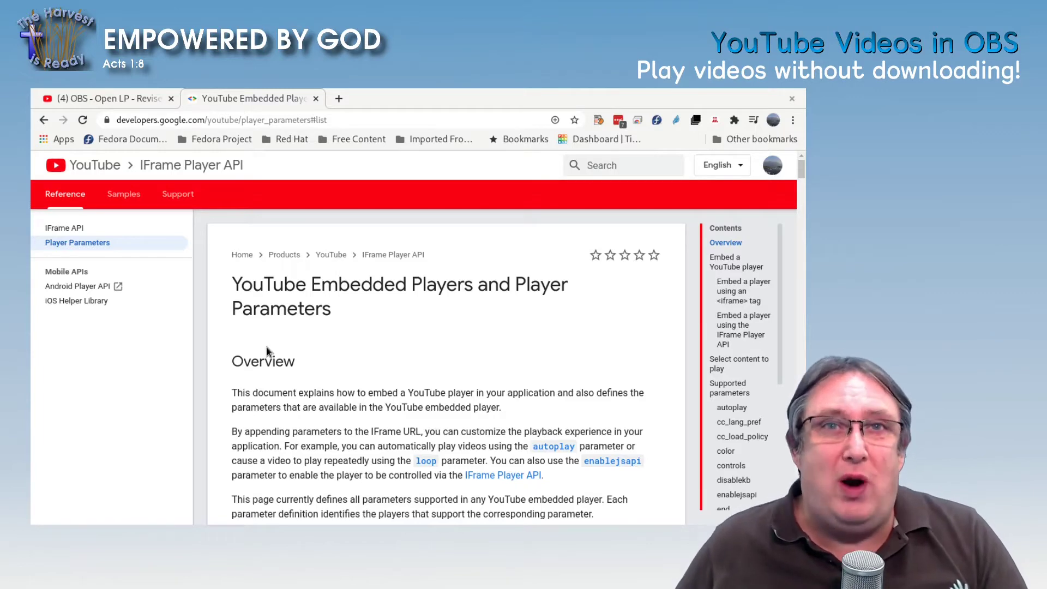
# Scroll the IFrame Player API docs down to the 'Embed a player using an <iframe> tag' section
pyautogui.scroll(-10, 267, 351)
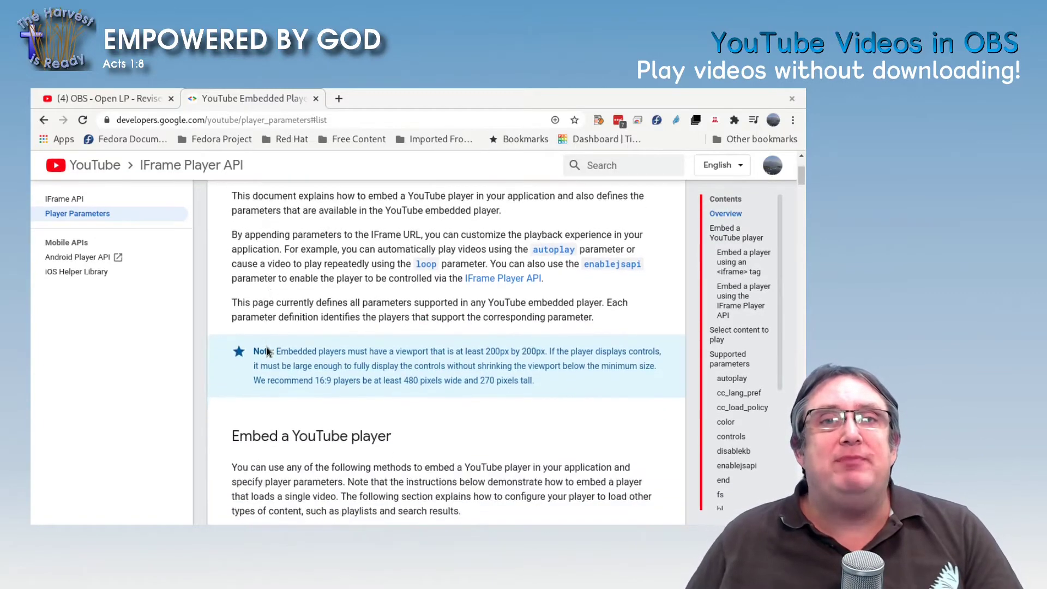
pyautogui.scroll(-3, 268, 350)
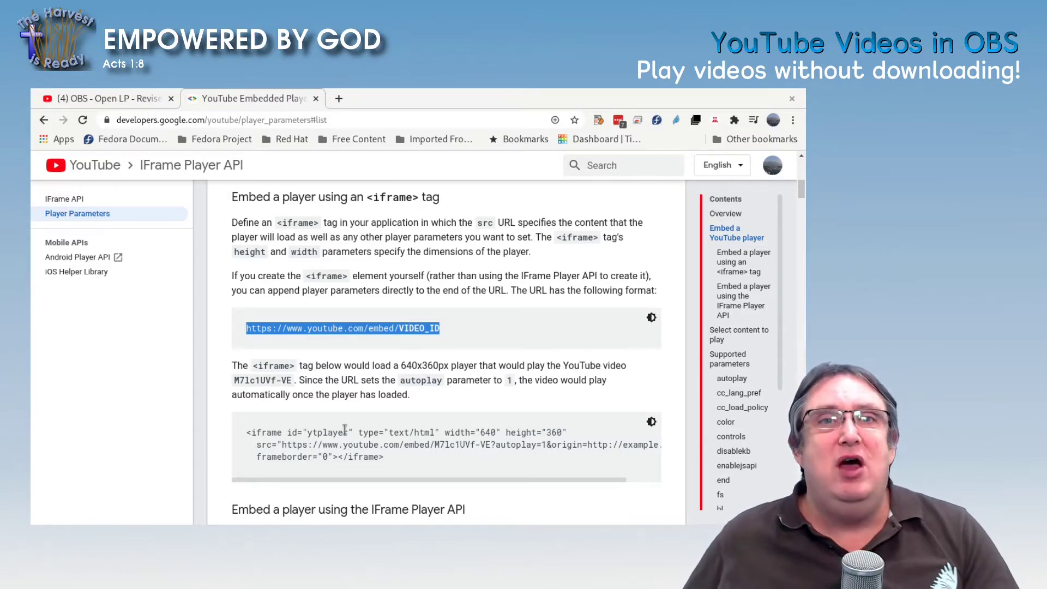
pyautogui.scroll(-1, 407, 326)
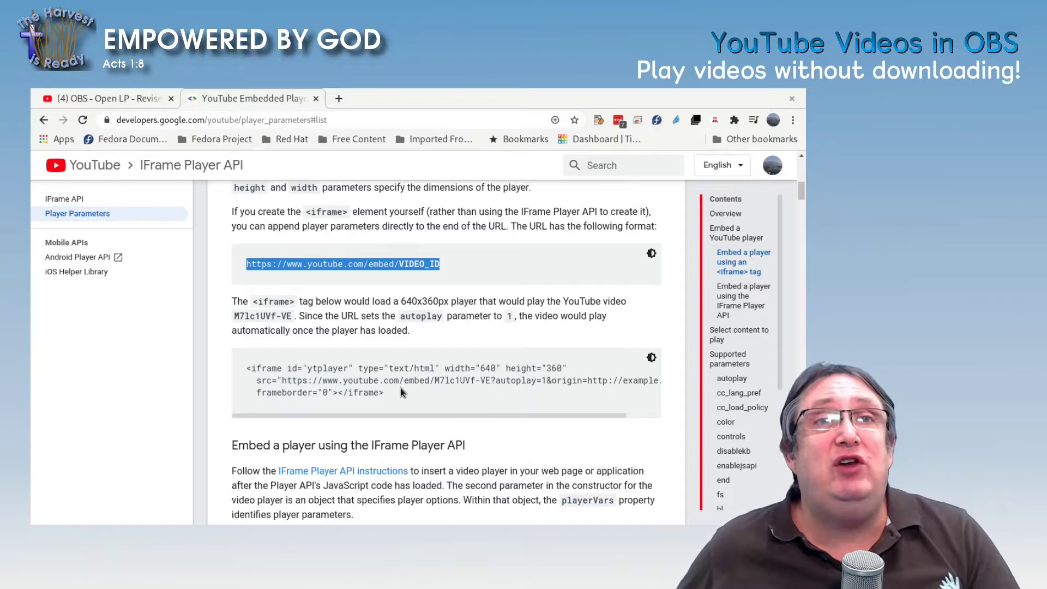
# Open the Share > Embed dialog for the 'OBS - Open LP - Revised Stage Views!' video
pyautogui.click(117, 99)
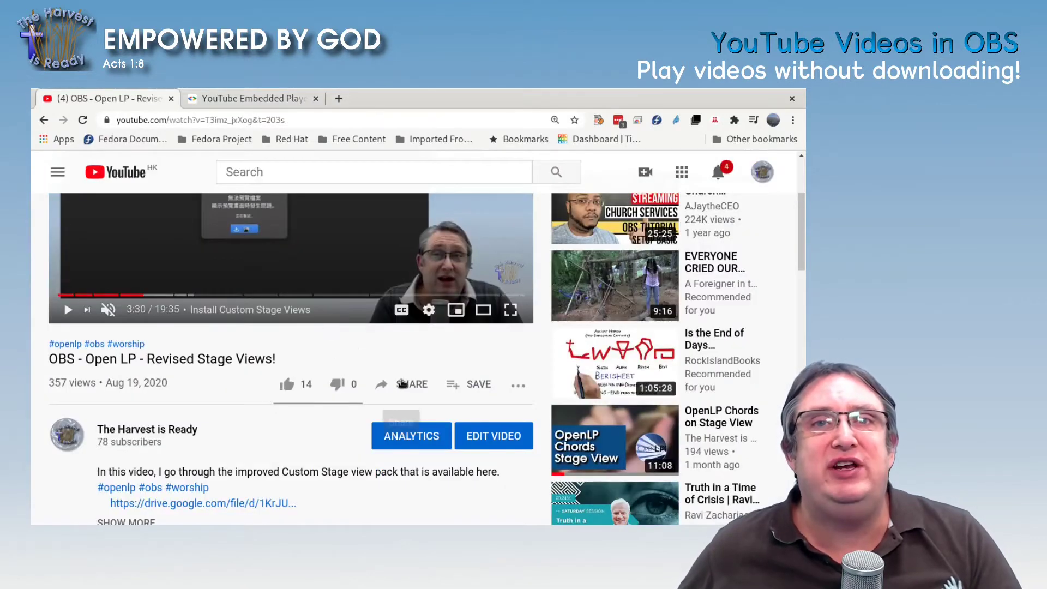
pyautogui.scroll(3, 384, 344)
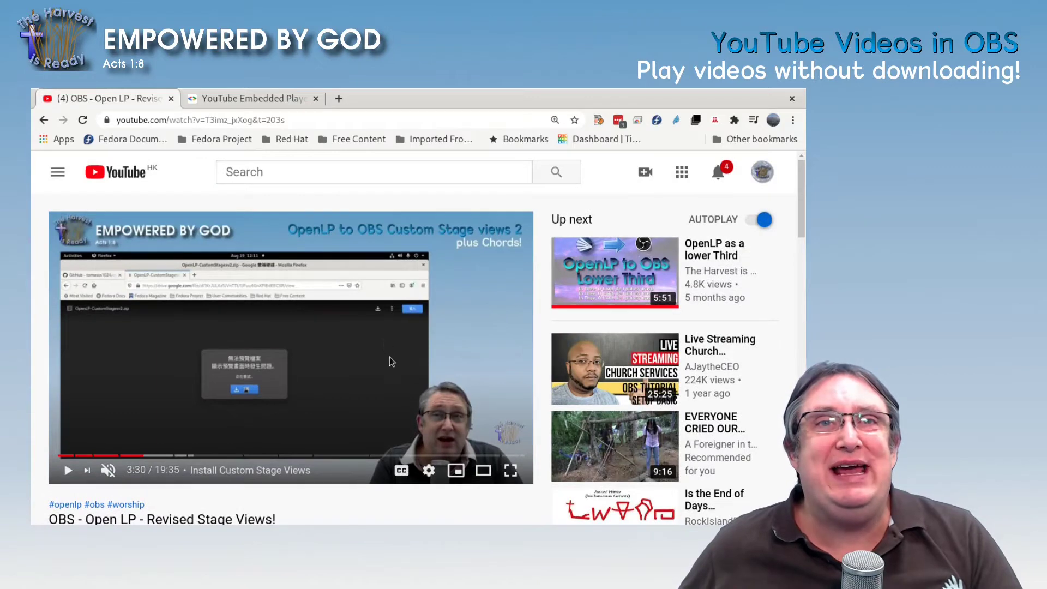
pyautogui.scroll(-3, 389, 357)
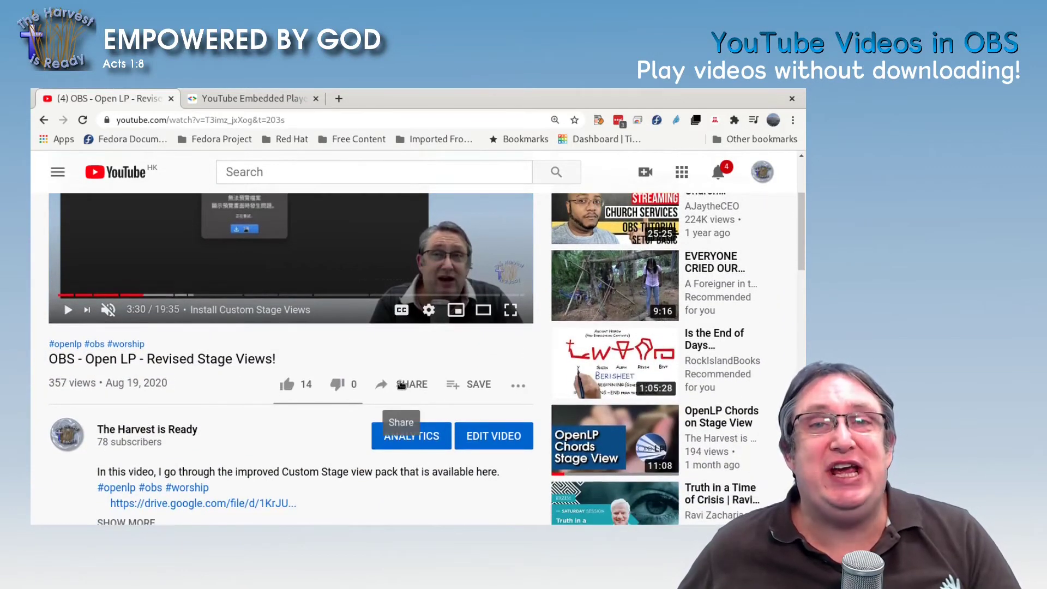
pyautogui.click(401, 385)
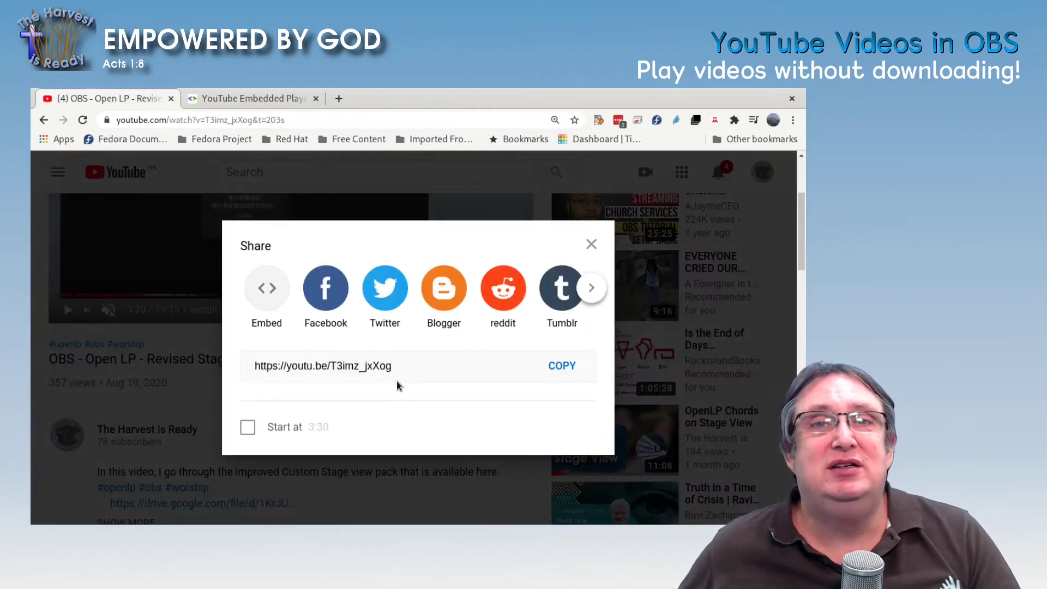
pyautogui.click(267, 297)
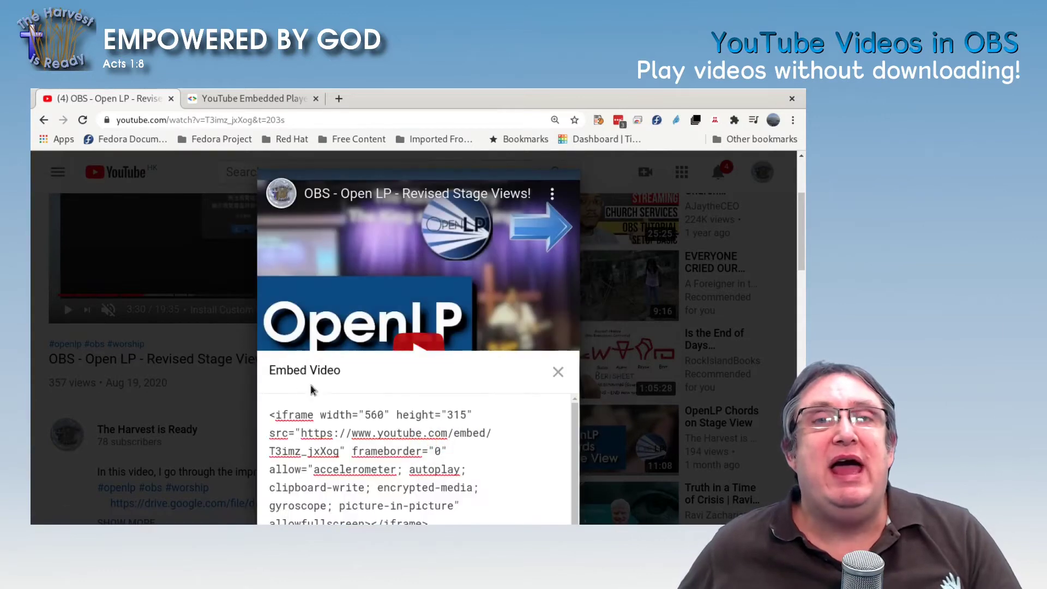
pyautogui.scroll(-1, 319, 420)
pyautogui.scroll(-1, 320, 420)
pyautogui.scroll(2, 320, 420)
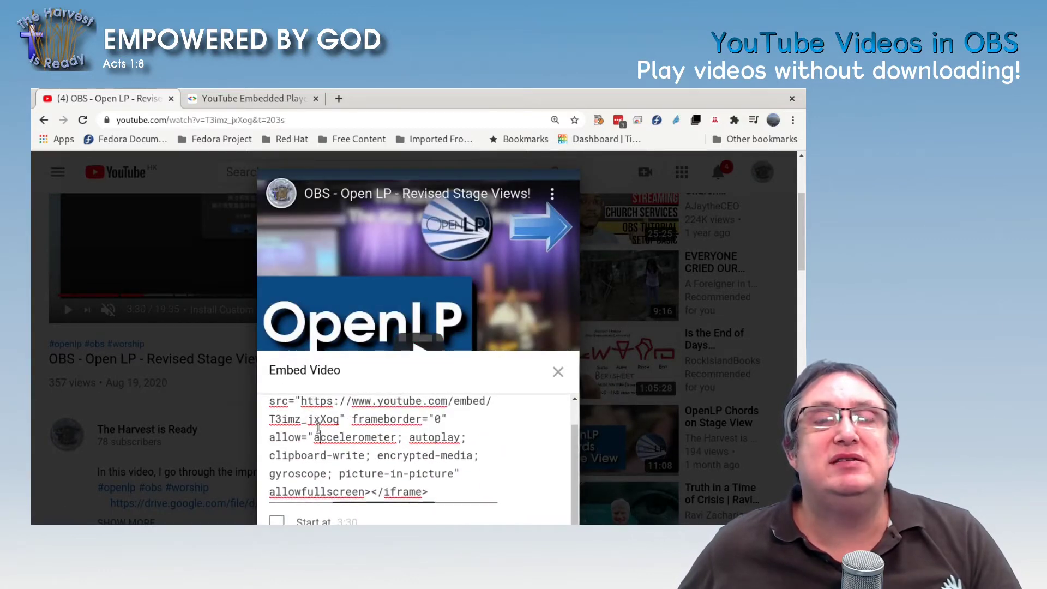
# Copy the iframe embed code and close the Embed dialog
pyautogui.click(318, 428)
pyautogui.rightClick(318, 428)
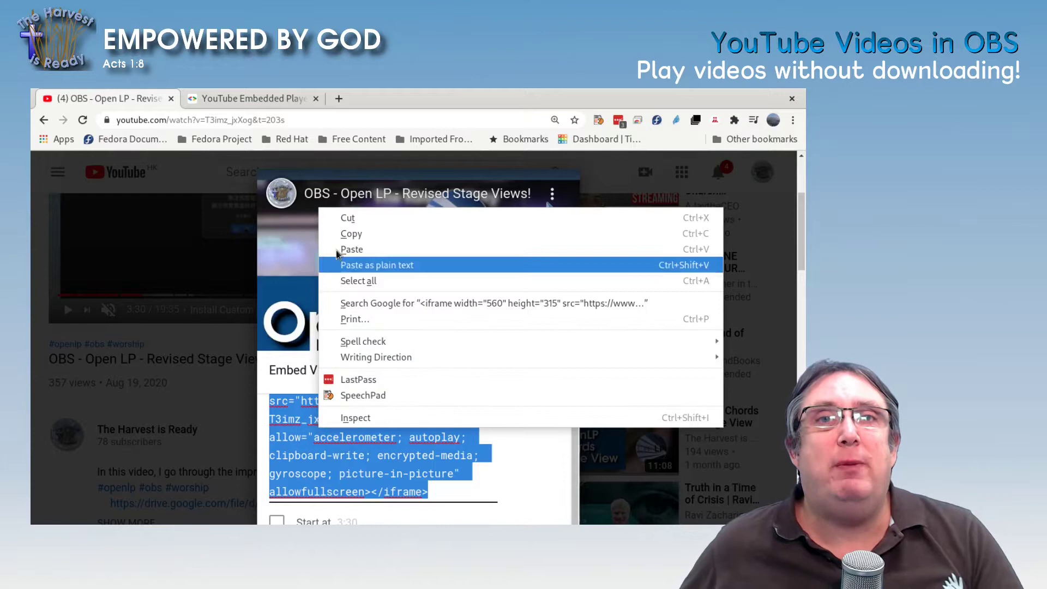
pyautogui.click(345, 233)
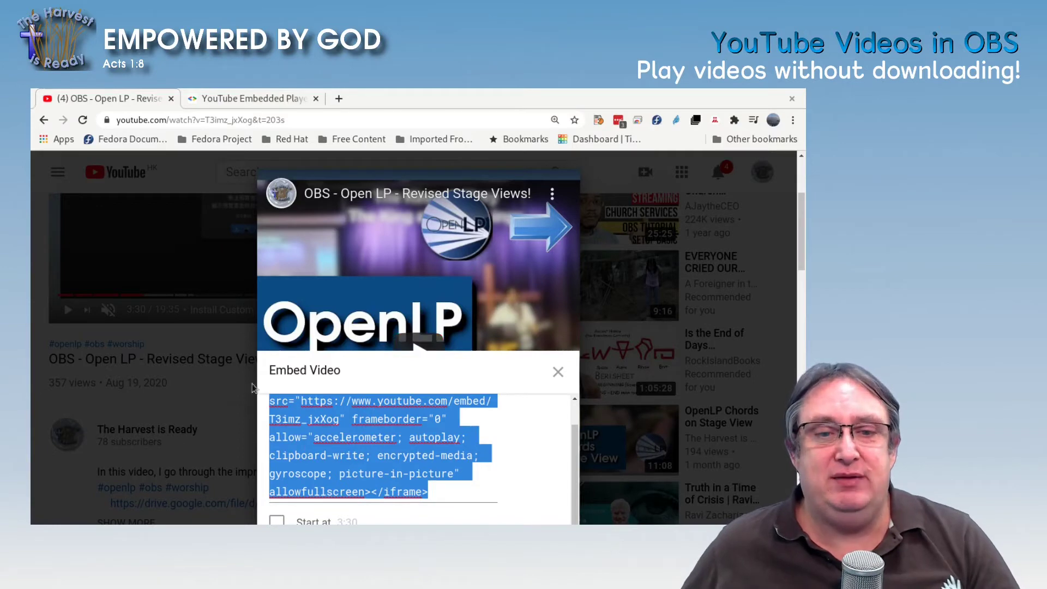
pyautogui.scroll(-2, 234, 360)
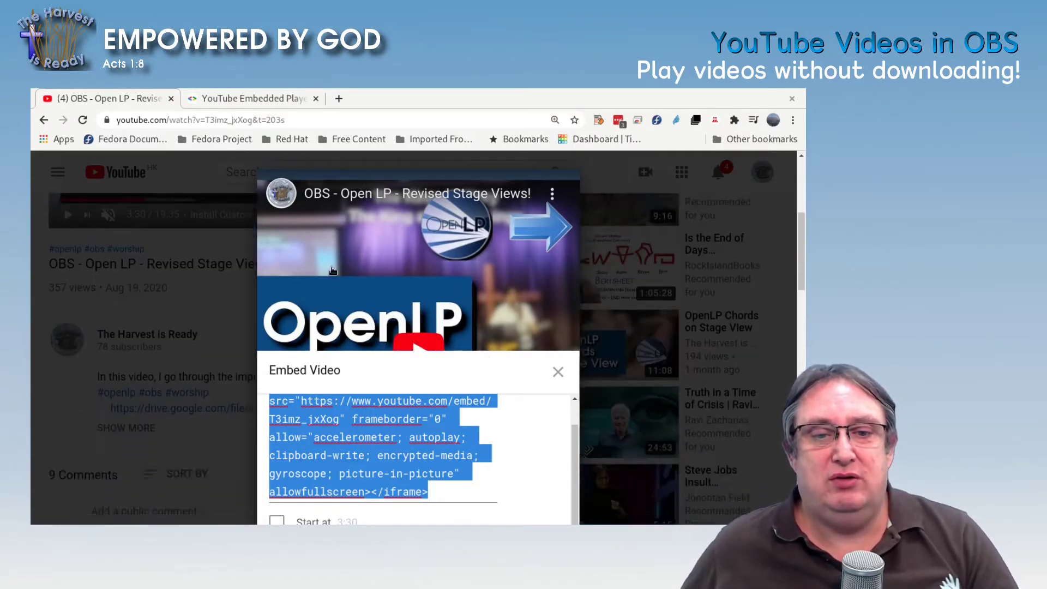
pyautogui.click(242, 319)
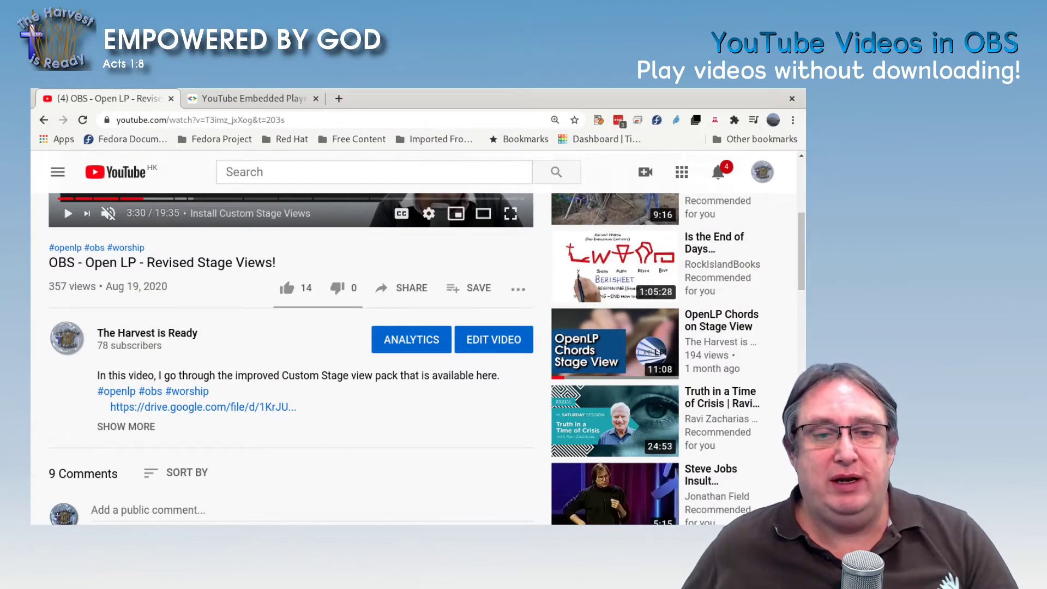
# Paste the iframe embed code onto line 30 of the 'Using YouTube videos in OBS' notes
pyautogui.hotkey('alt', 'Tab')
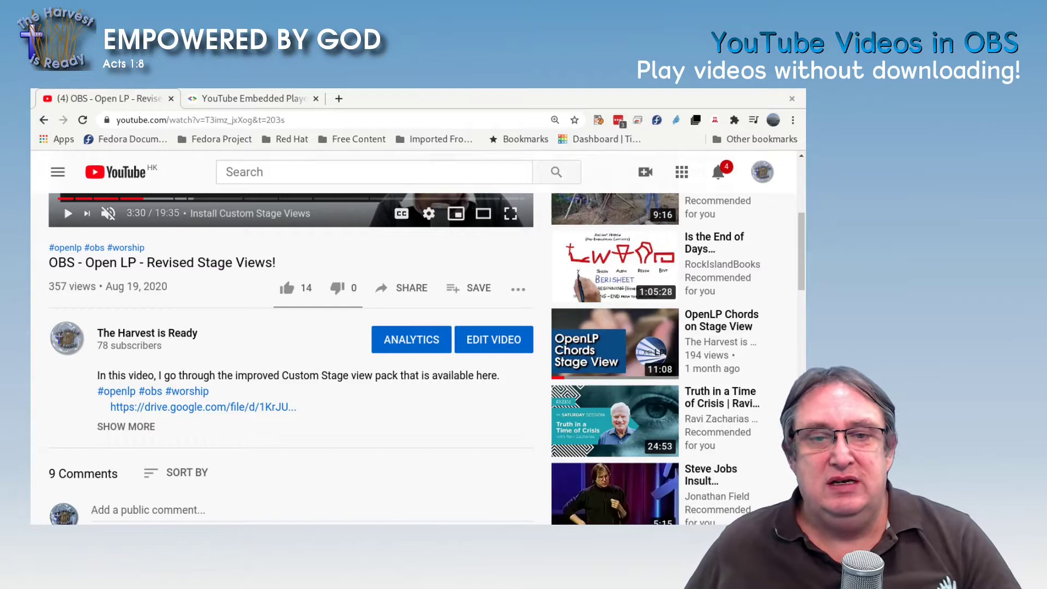
pyautogui.hotkey('alt', 'Tab')
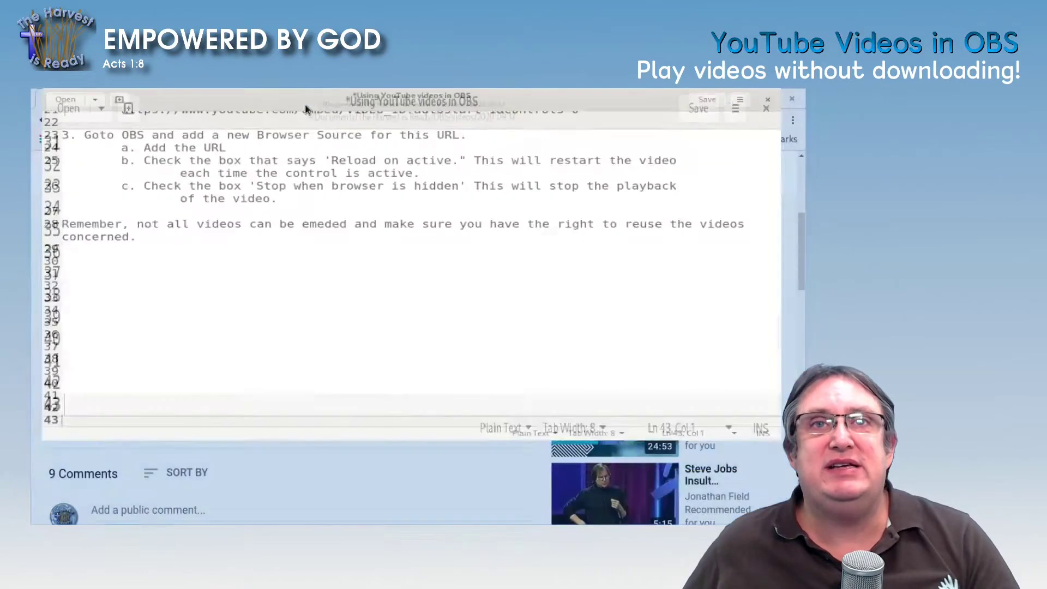
pyautogui.click(88, 302)
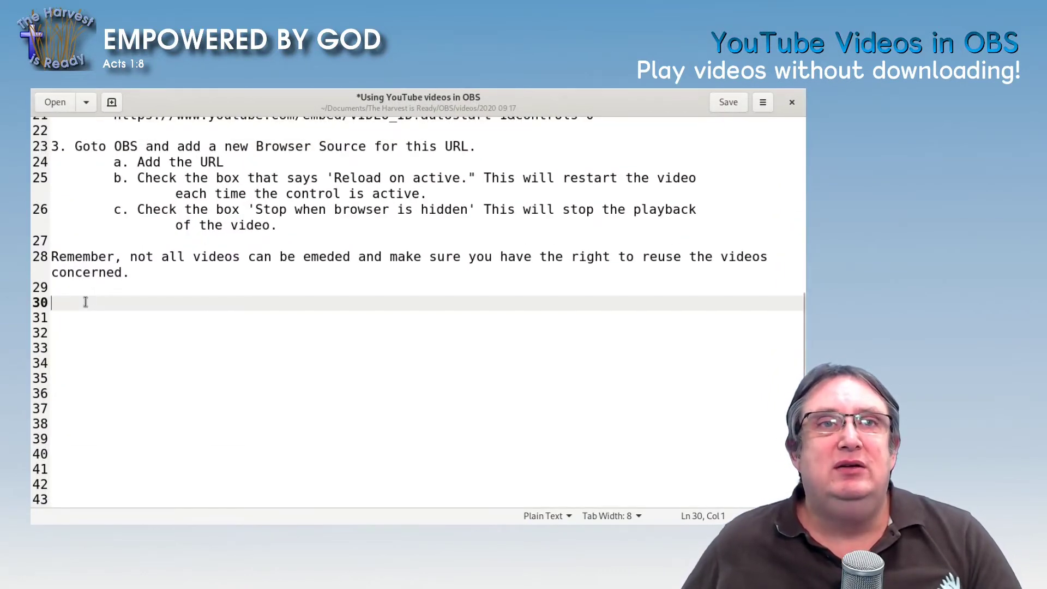
pyautogui.rightClick(86, 301)
pyautogui.click(128, 379)
pyautogui.scroll(-2, 117, 327)
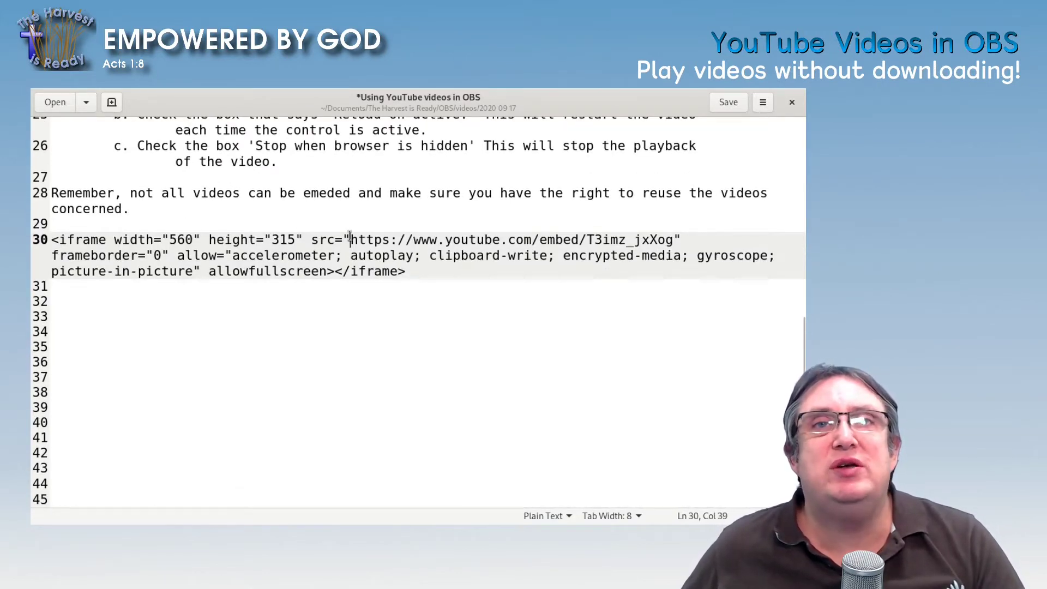
pyautogui.moveTo(351, 240); pyautogui.dragTo(674, 240)
pyautogui.rightClick(635, 245)
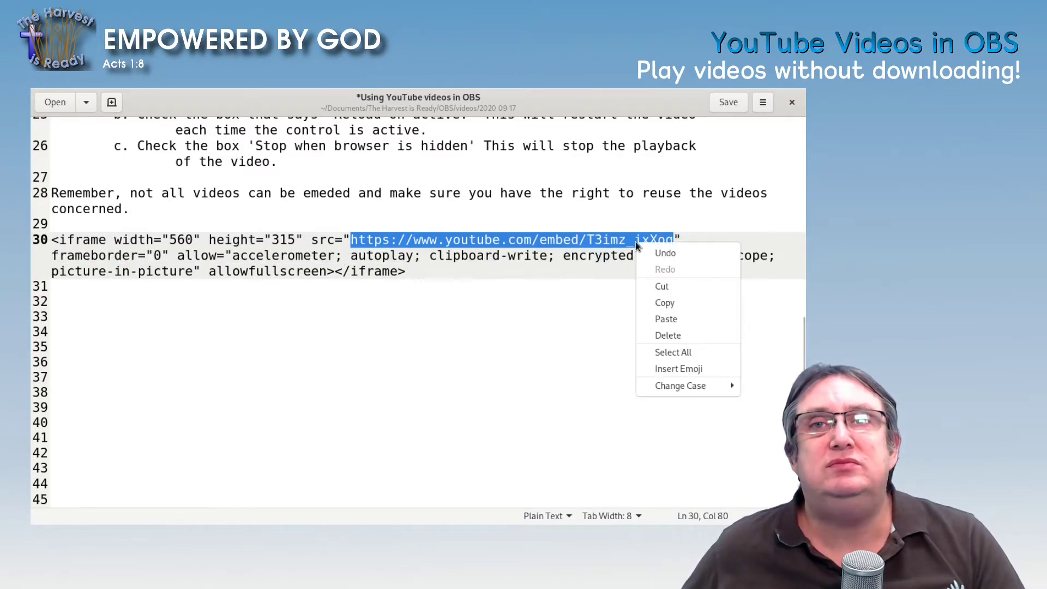
pyautogui.click(672, 305)
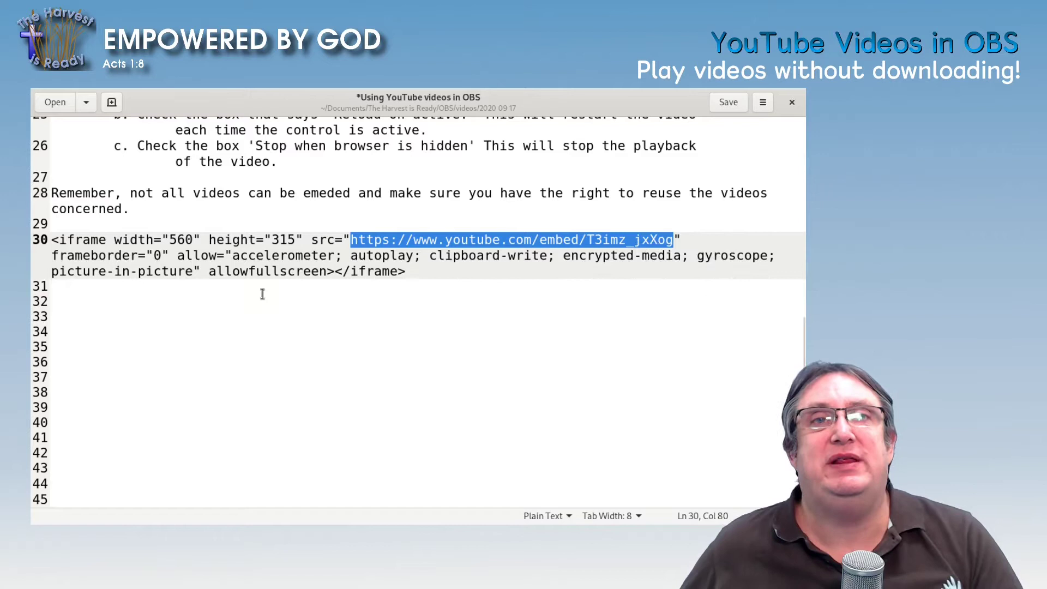
pyautogui.click(223, 309)
pyautogui.rightClick(209, 311)
pyautogui.click(246, 391)
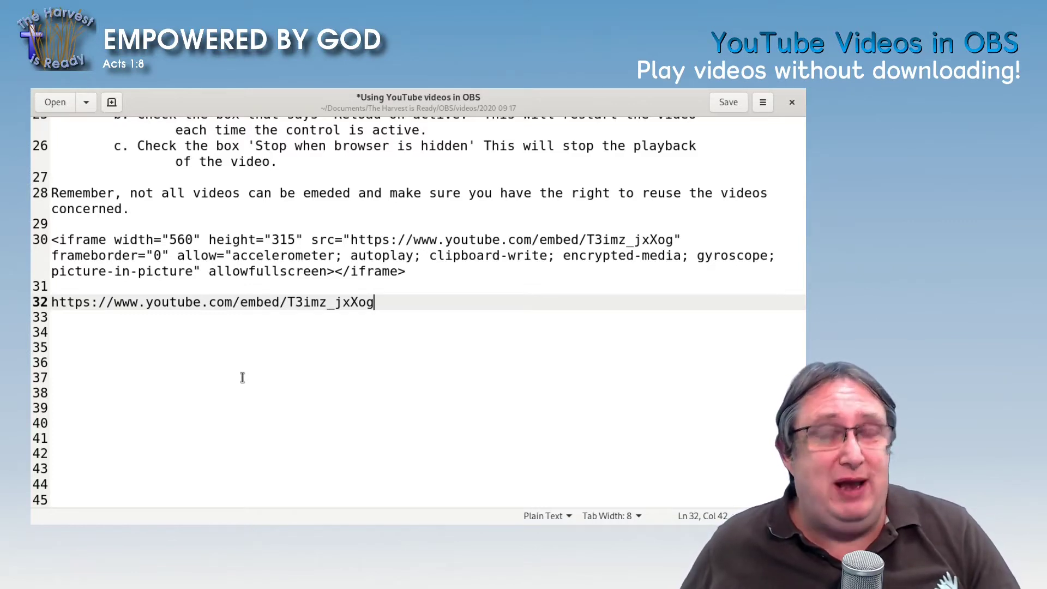
# Append ?autoplay=1&controls=0 to the embed URL on line 32
pyautogui.write('?')
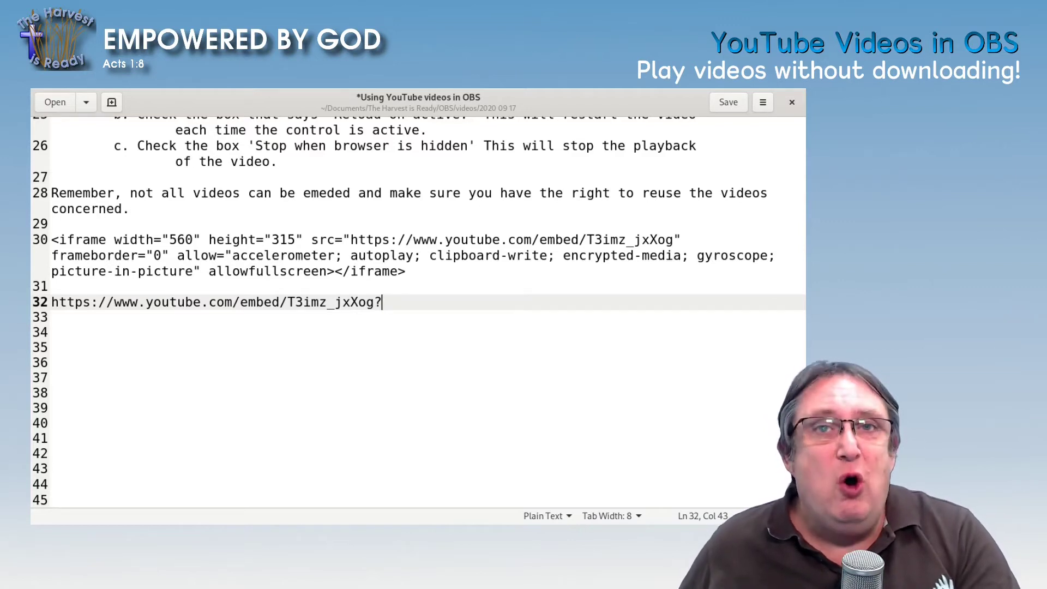
pyautogui.write('auto')
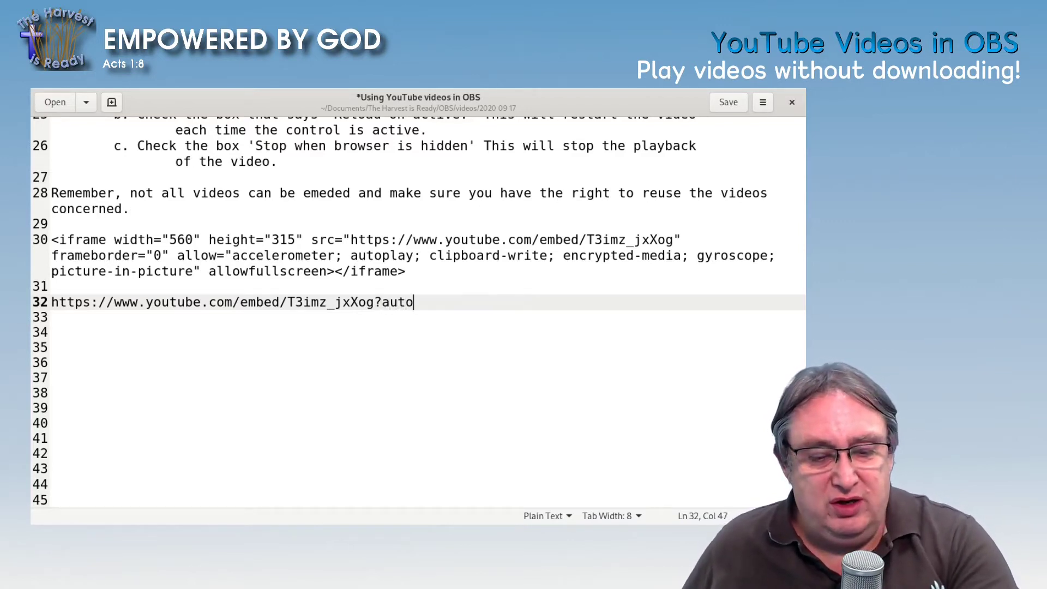
pyautogui.write('play')
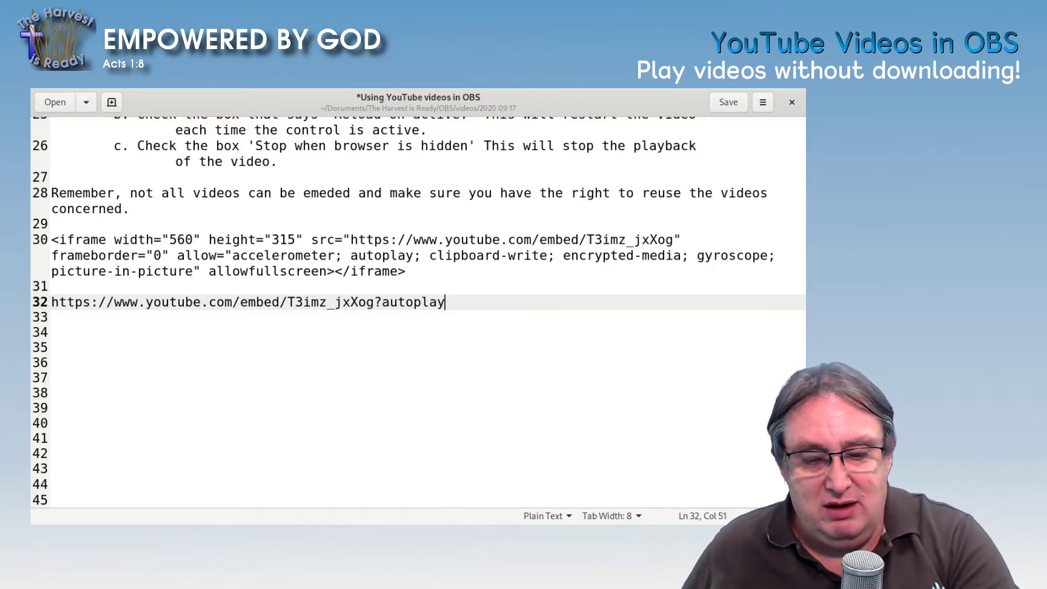
pyautogui.write('=')
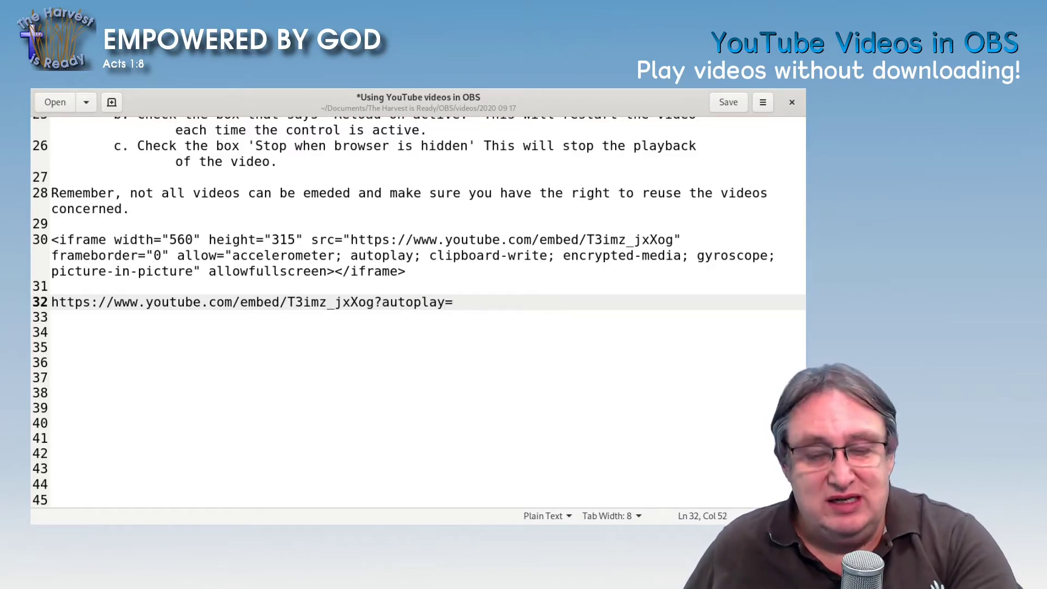
pyautogui.write('1')
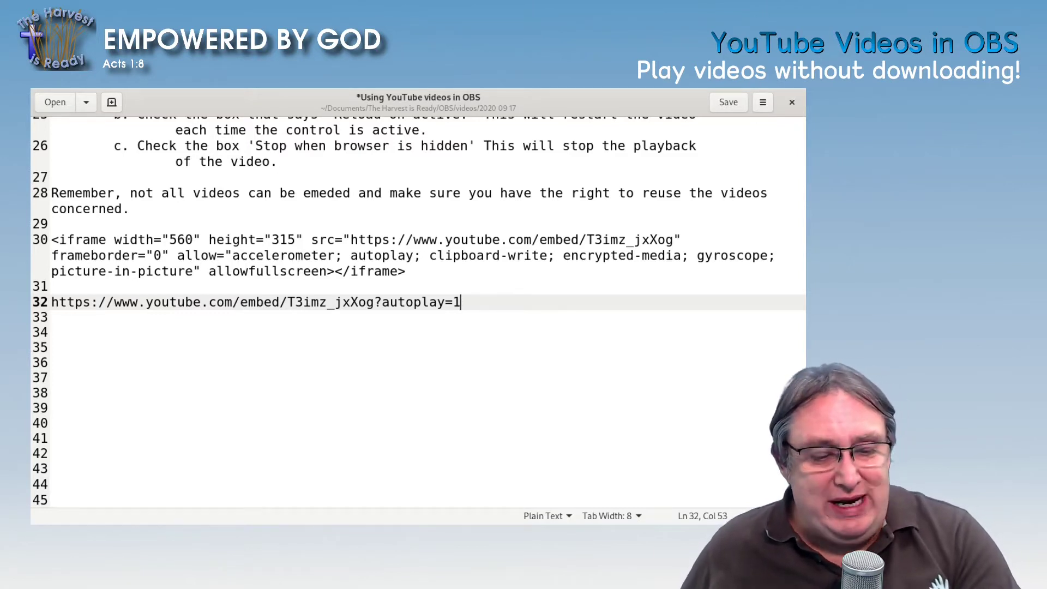
pyautogui.write('&')
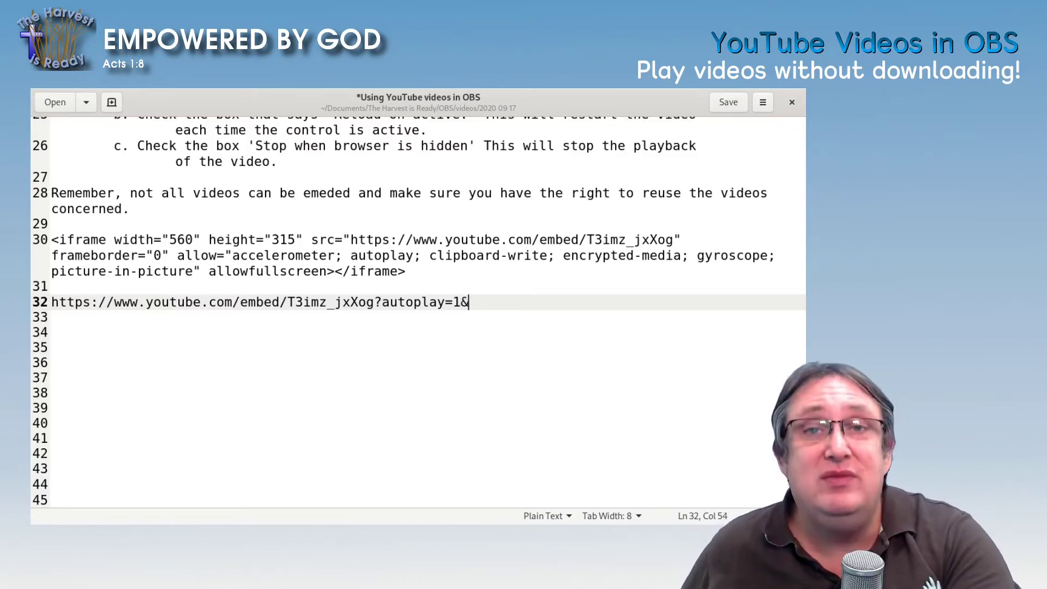
pyautogui.write('con')
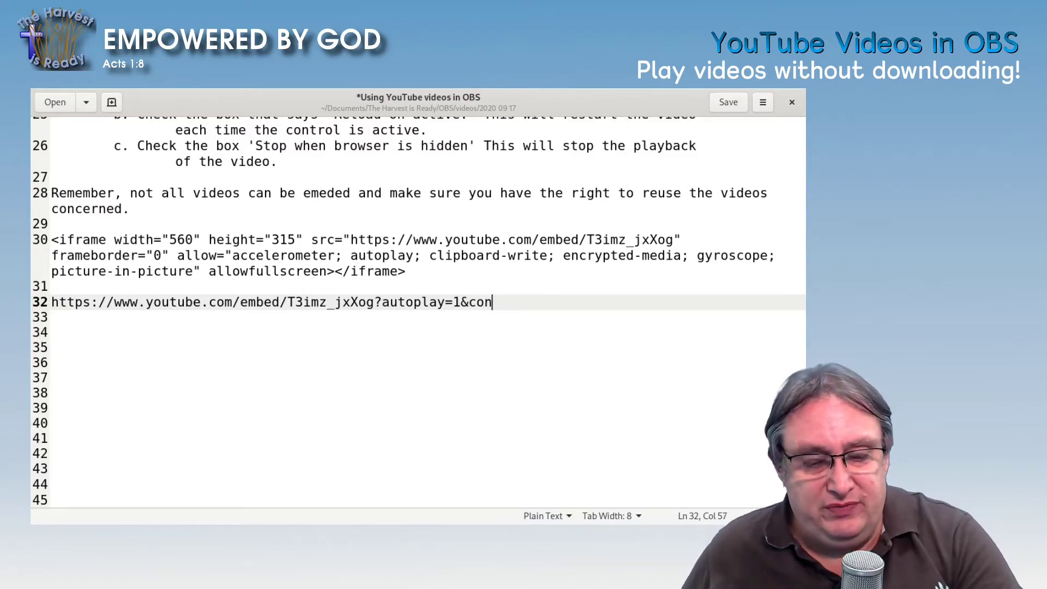
pyautogui.write('trols')
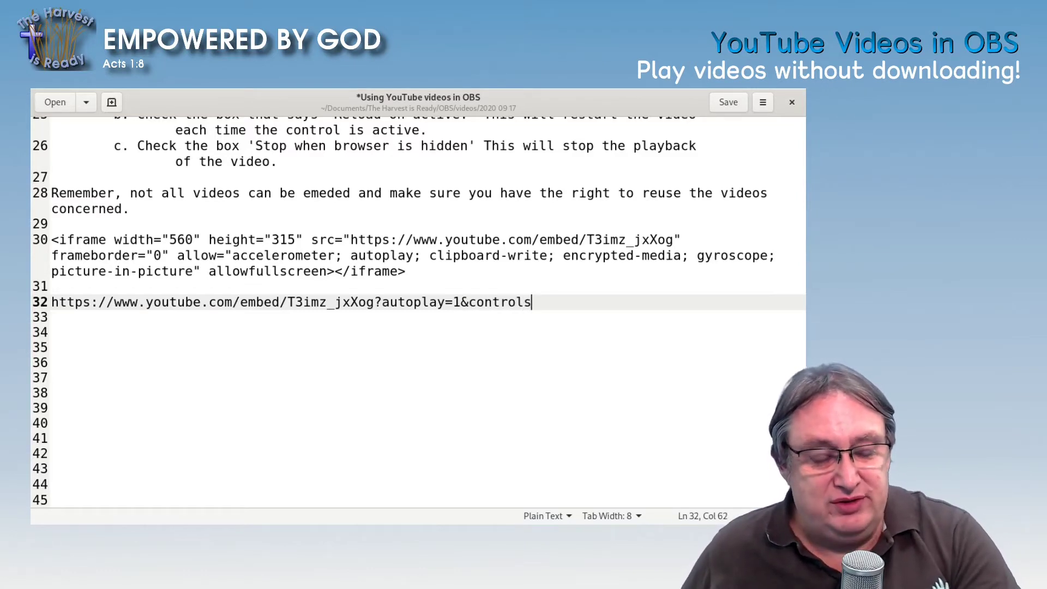
pyautogui.write('=0')
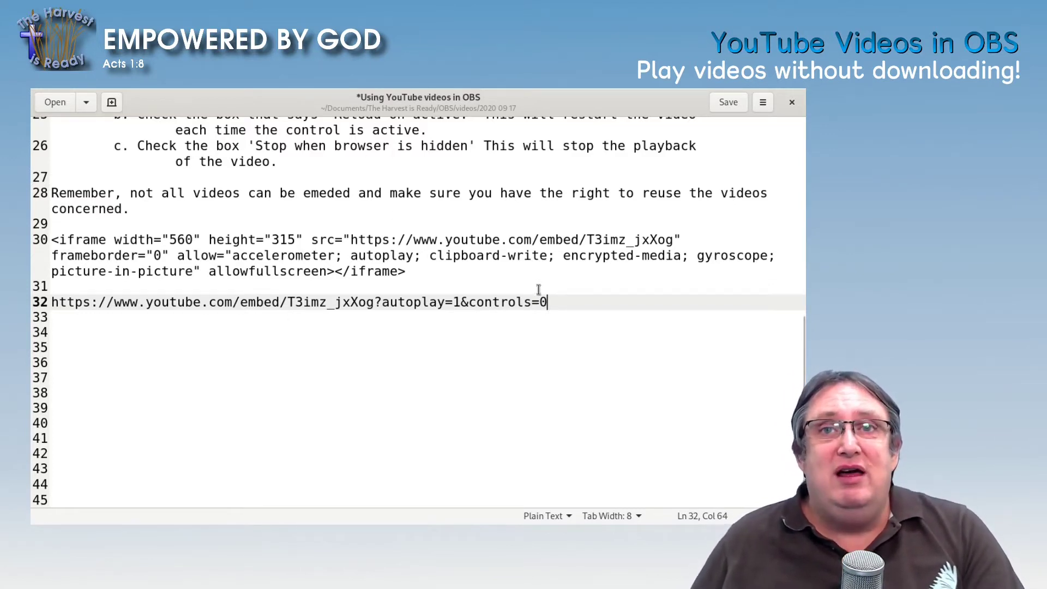
pyautogui.rightClick(466, 109)
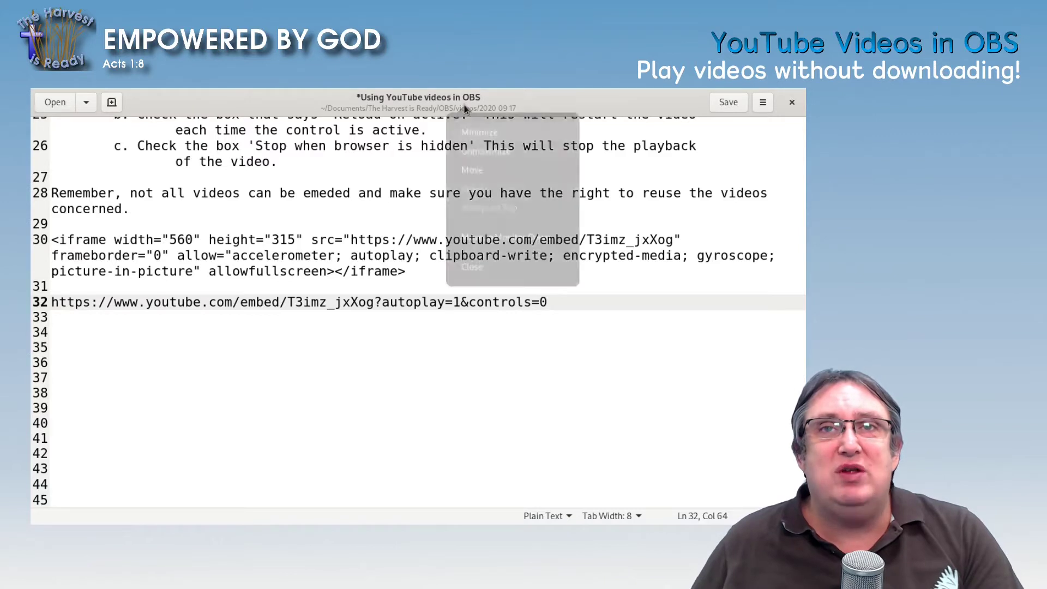
pyautogui.click(466, 110)
# Copy the completed line-32 URL to the clipboard and start minimising the editor
pyautogui.click(456, 304)
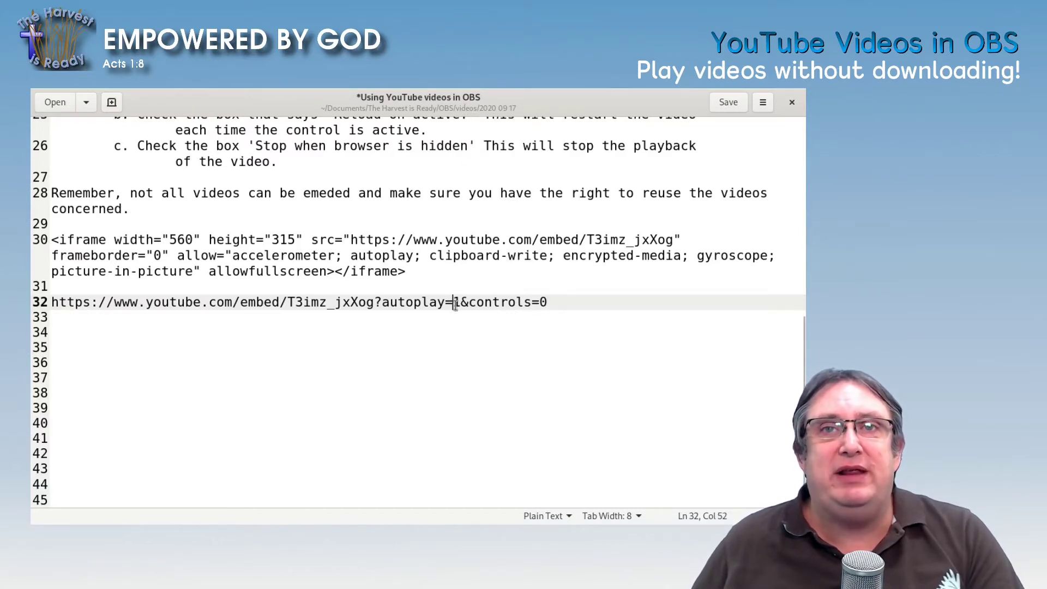
pyautogui.tripleClick(456, 304)
pyautogui.rightClick(456, 303)
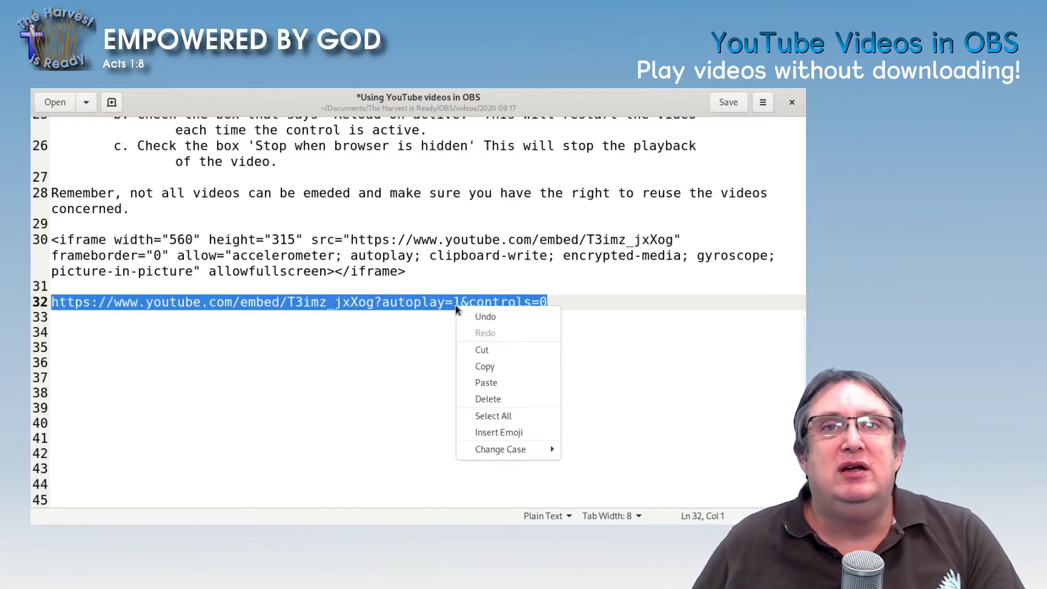
pyautogui.click(483, 371)
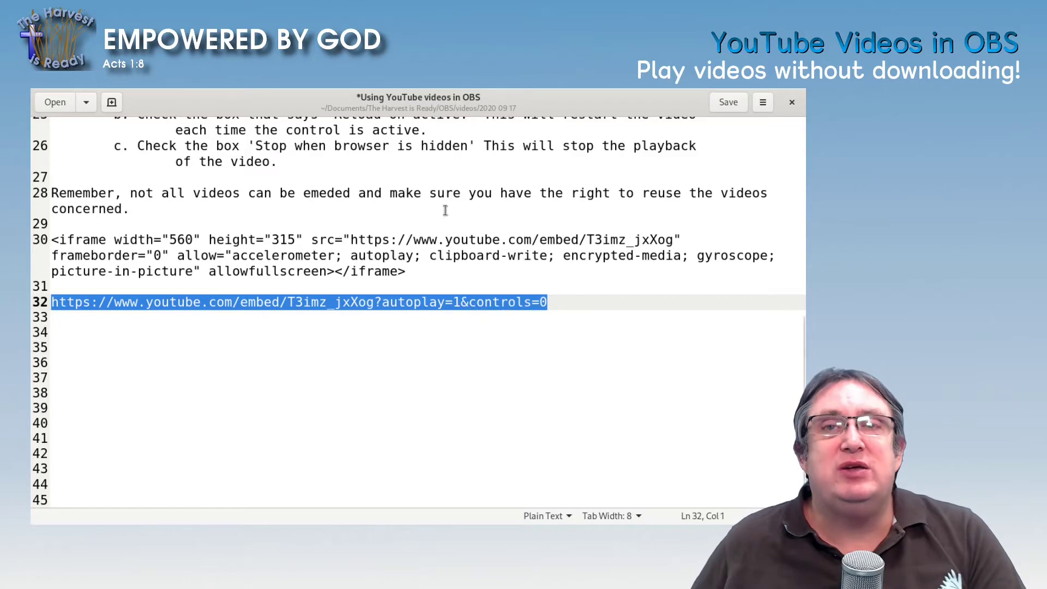
pyautogui.rightClick(428, 103)
# Minimise gedit and scroll down the YouTube Embedded Player parameters page in Chrome
pyautogui.click(443, 130)
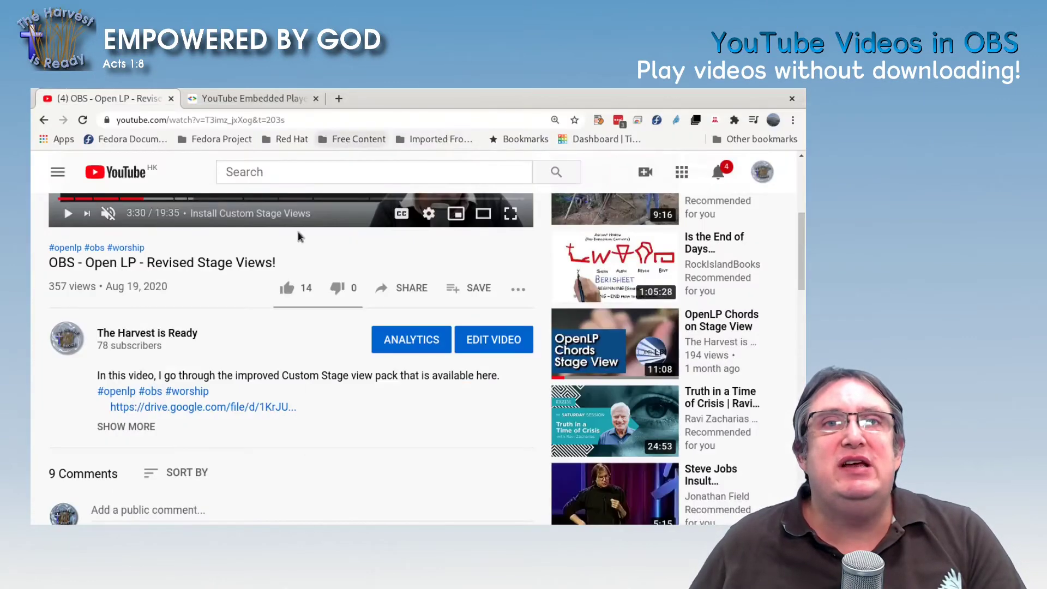
pyautogui.click(256, 98)
pyautogui.scroll(-10, 264, 319)
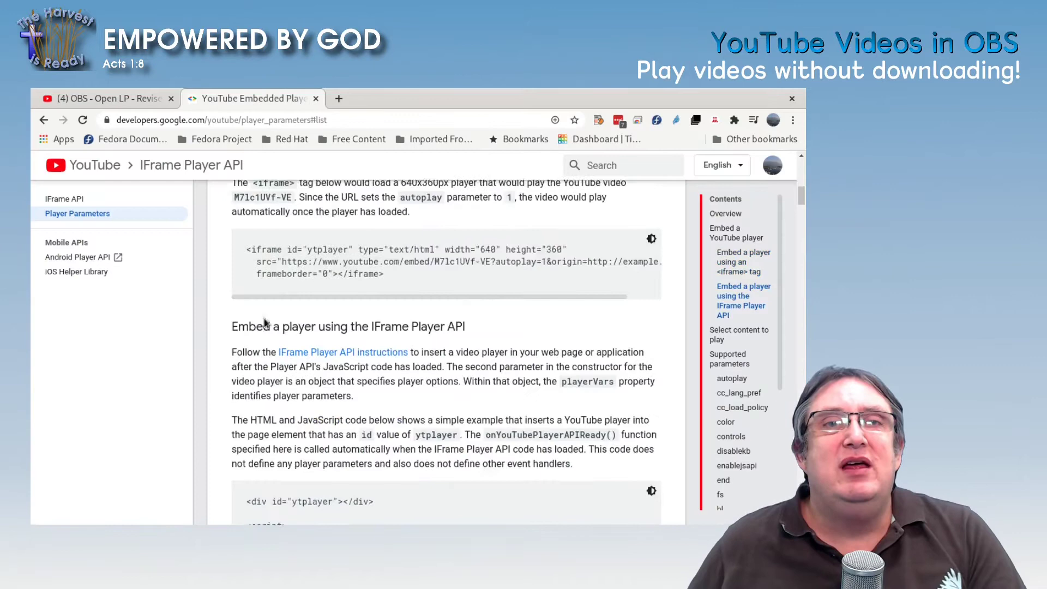
pyautogui.scroll(-20, 264, 319)
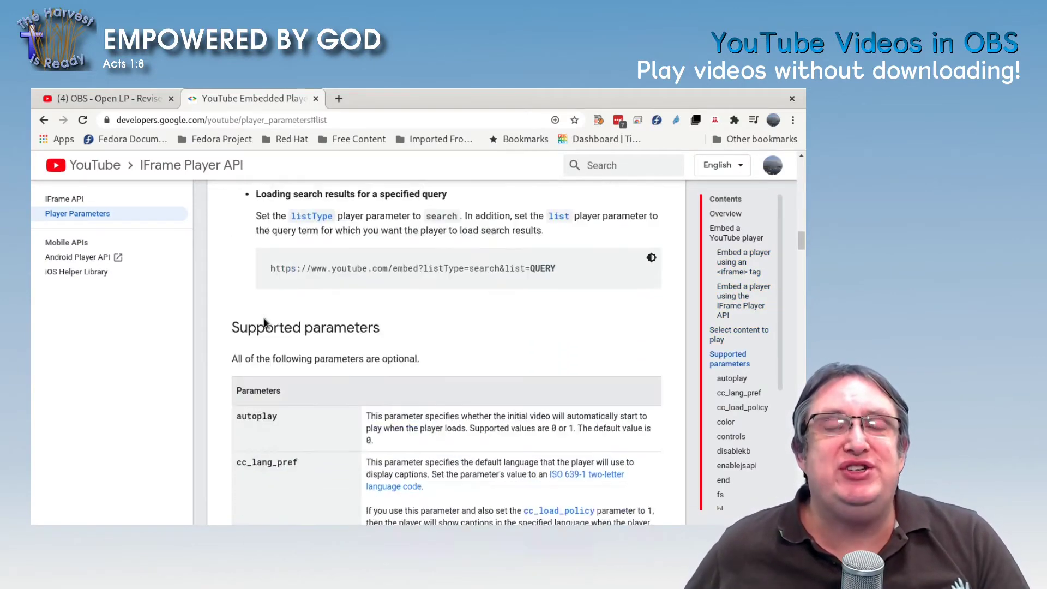
pyautogui.scroll(-10, 264, 320)
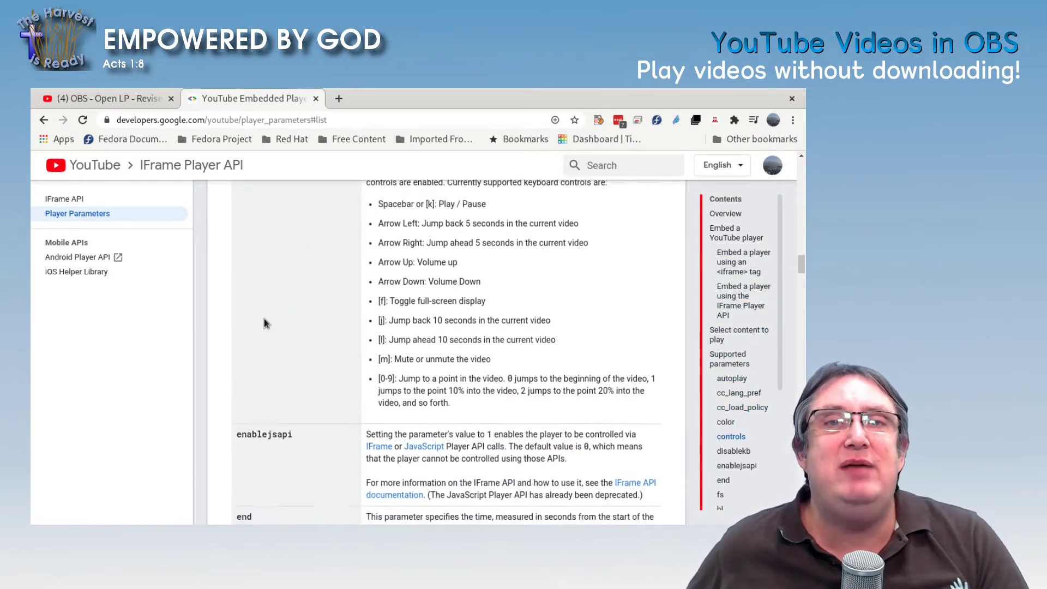
pyautogui.scroll(5, 264, 324)
pyautogui.scroll(-9, 264, 324)
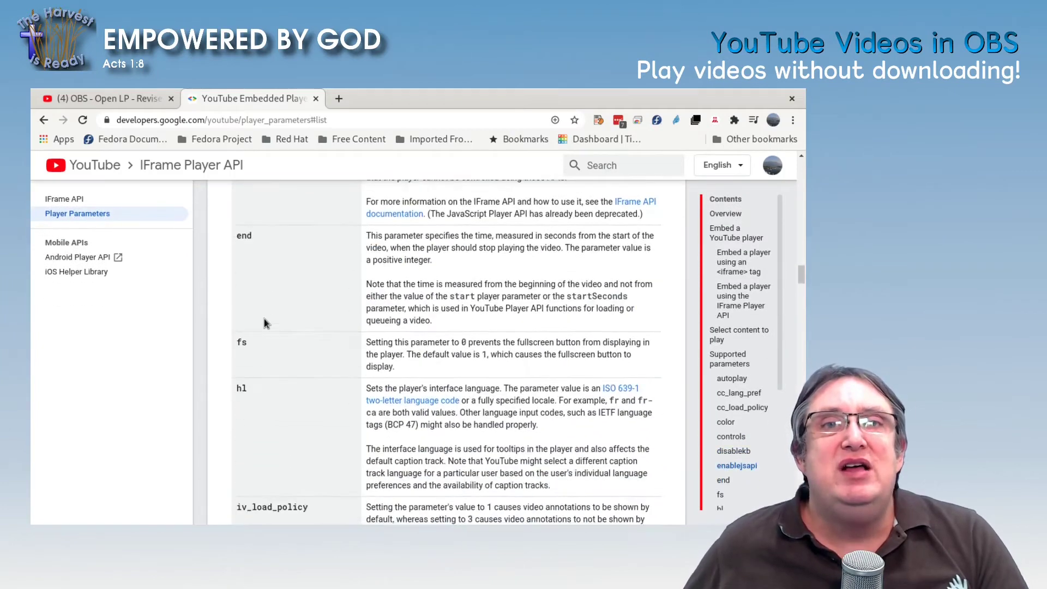
pyautogui.scroll(-6, 264, 324)
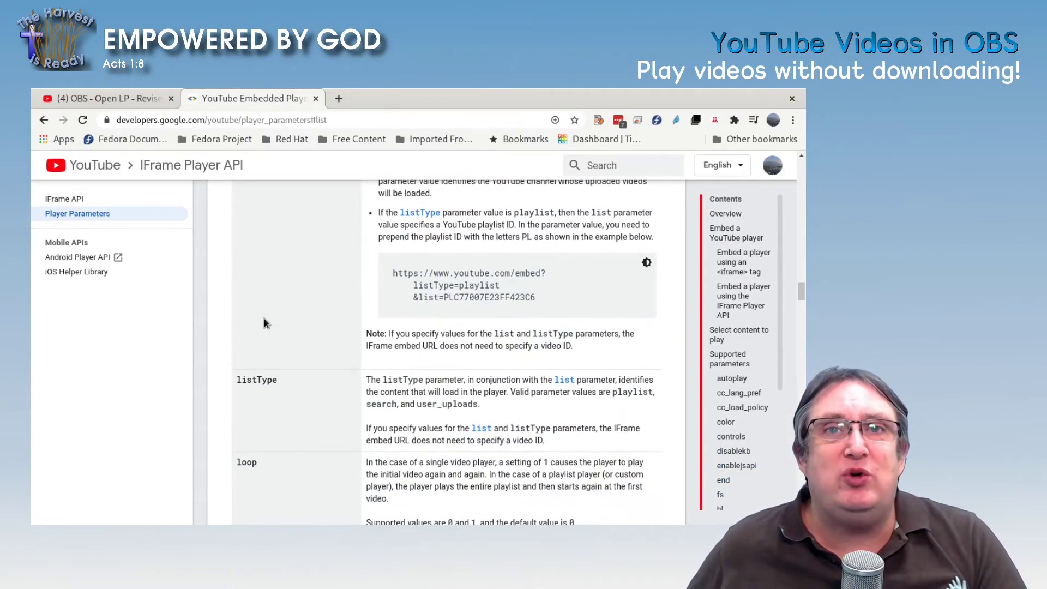
# Read through the Supported parameters table from autoplay to widget_referrer
pyautogui.scroll(-2, 264, 325)
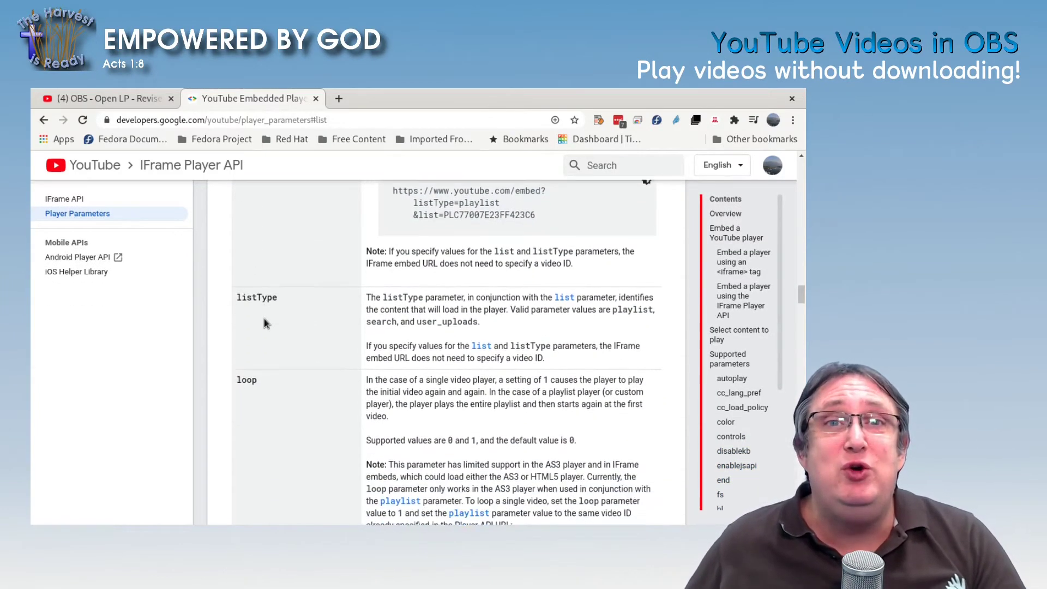
pyautogui.scroll(3, 264, 322)
pyautogui.scroll(-3, 264, 325)
pyautogui.scroll(-10, 275, 341)
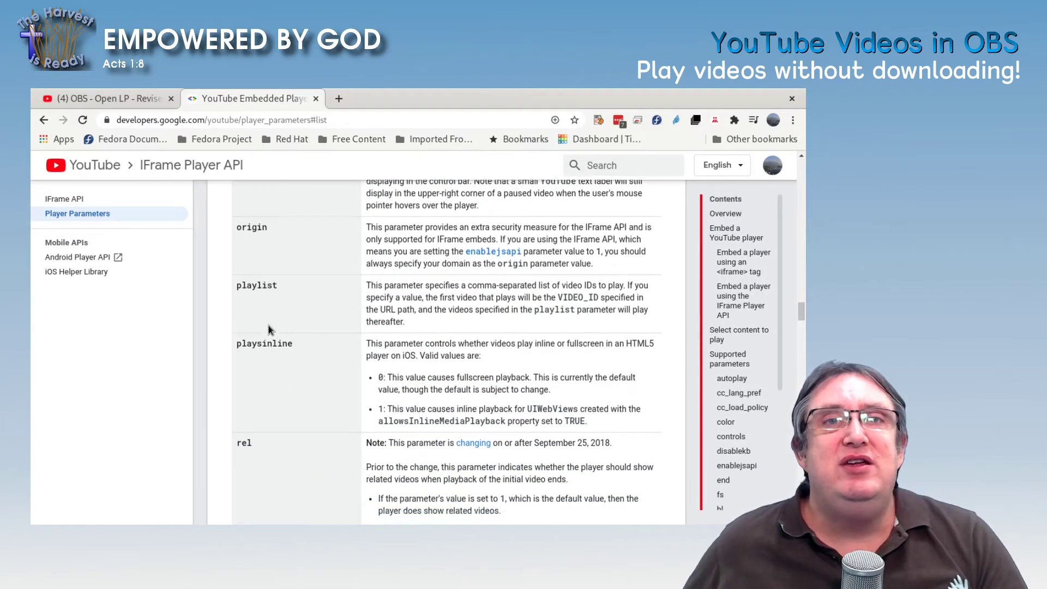
pyautogui.scroll(-6, 271, 331)
pyautogui.scroll(-3, 269, 329)
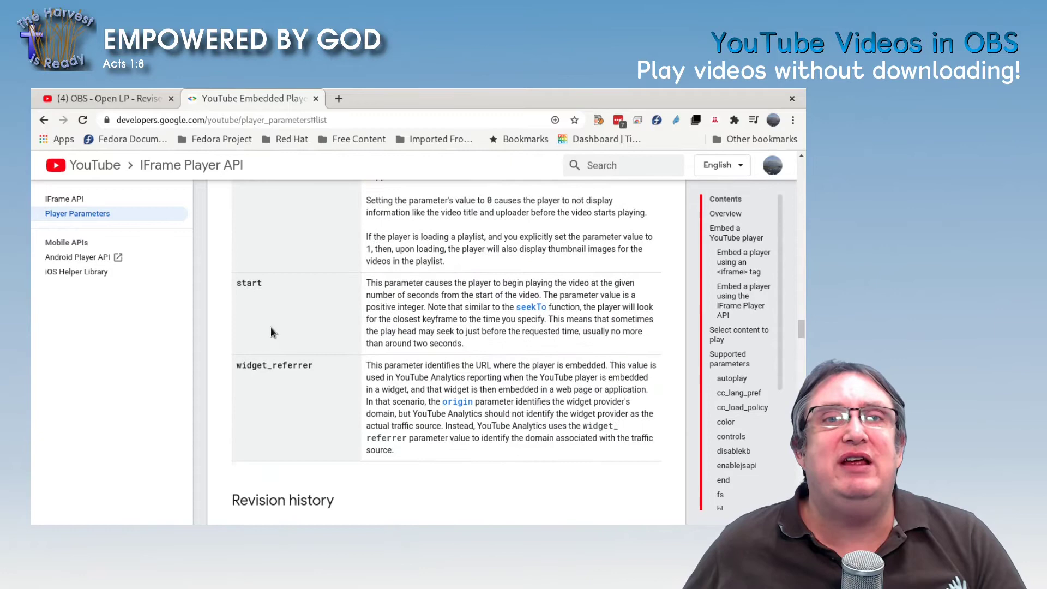
pyautogui.scroll(15, 271, 322)
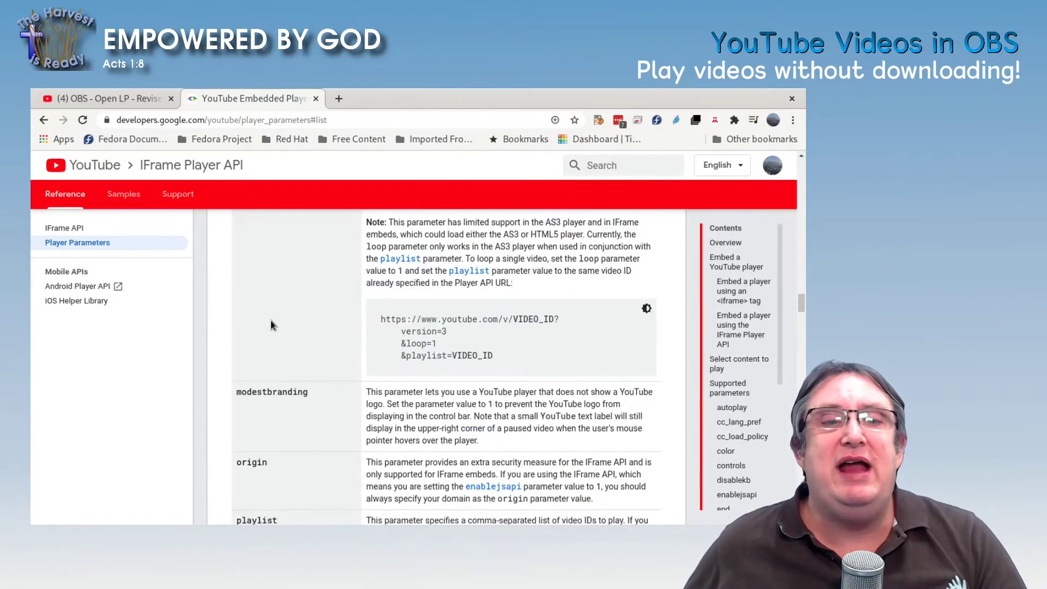
pyautogui.scroll(5, 271, 325)
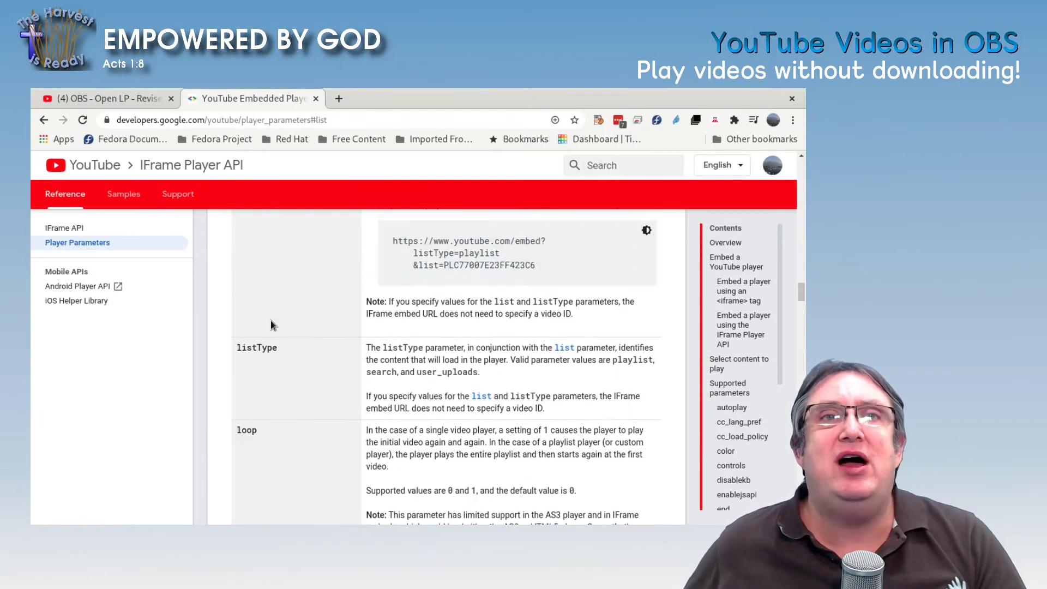
pyautogui.scroll(15, 271, 325)
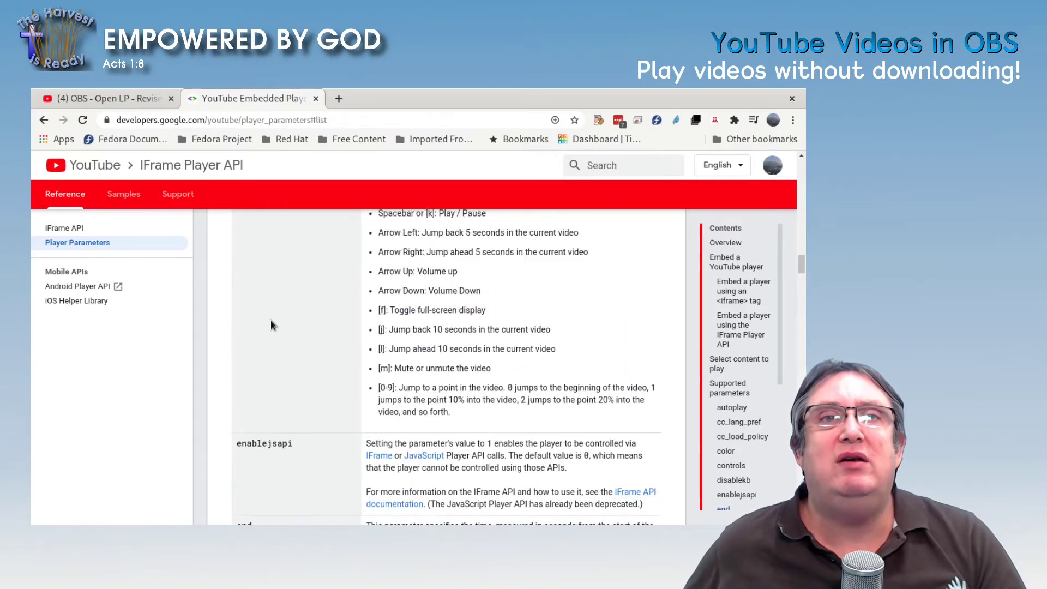
pyautogui.scroll(-1, 283, 348)
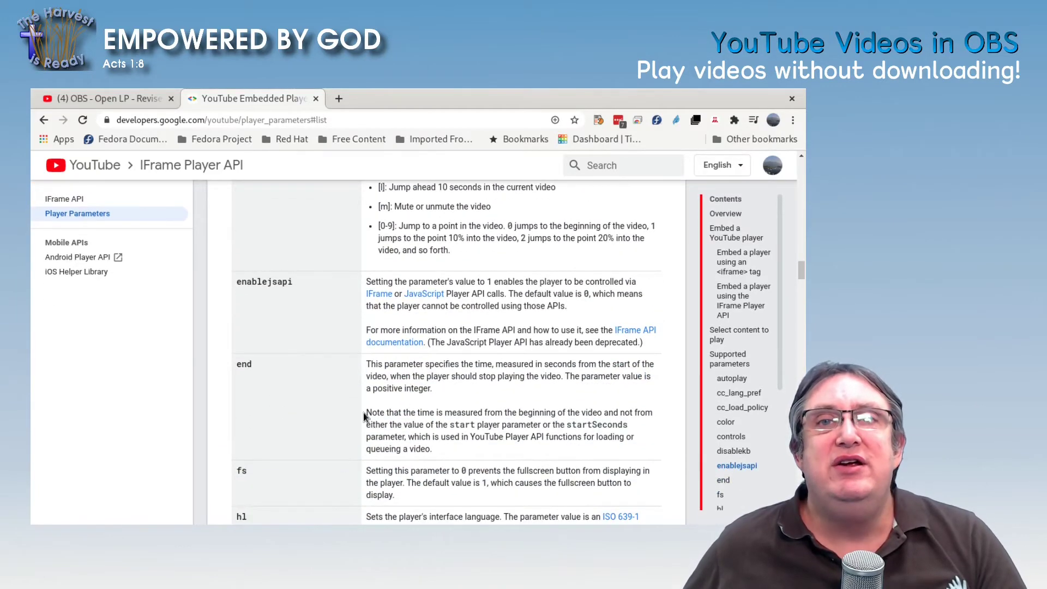
pyautogui.scroll(-2, 365, 417)
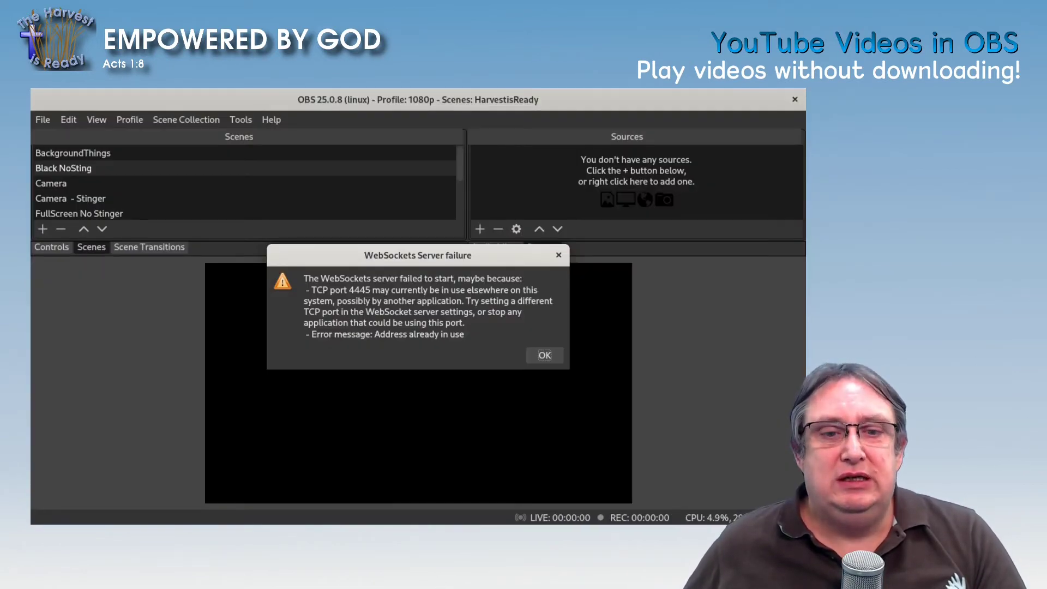
# Close the warning that the WebSockets server failed on port 4445
pyautogui.click(544, 355)
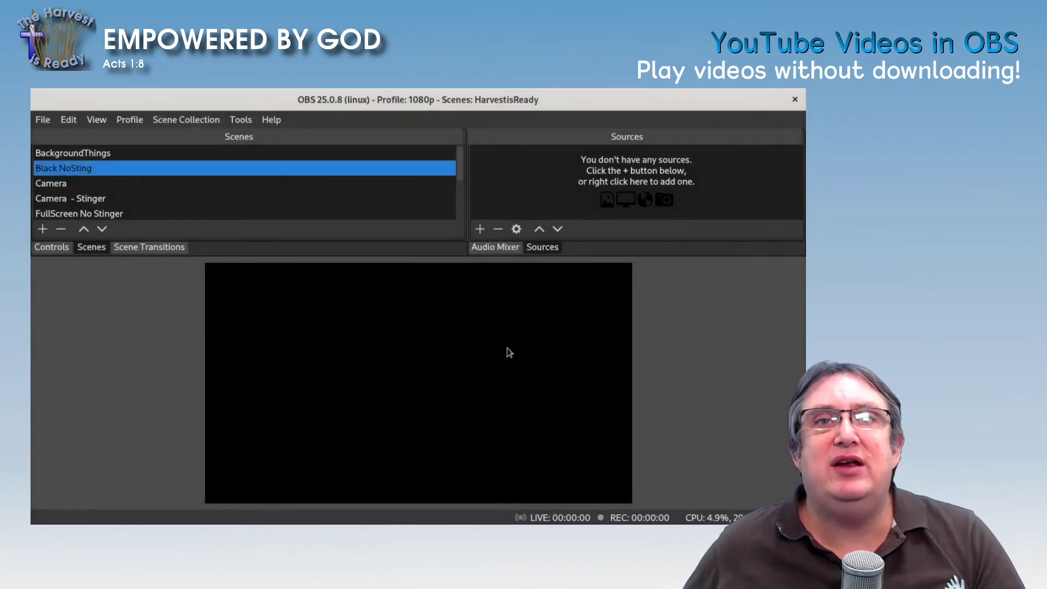
# Add a new scene named YT
pyautogui.scroll(-2, 49, 185)
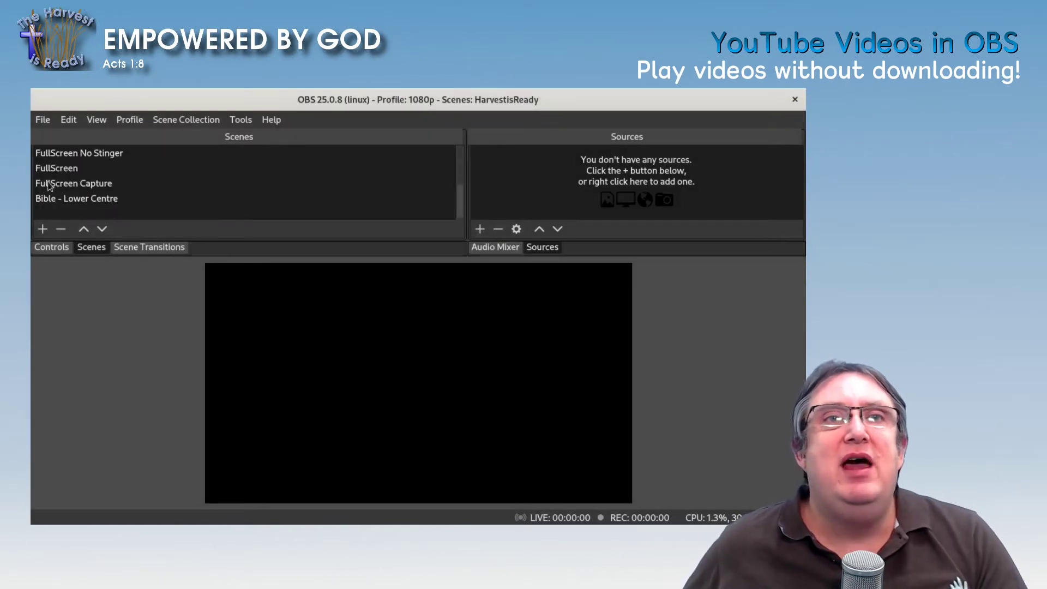
pyautogui.click(43, 229)
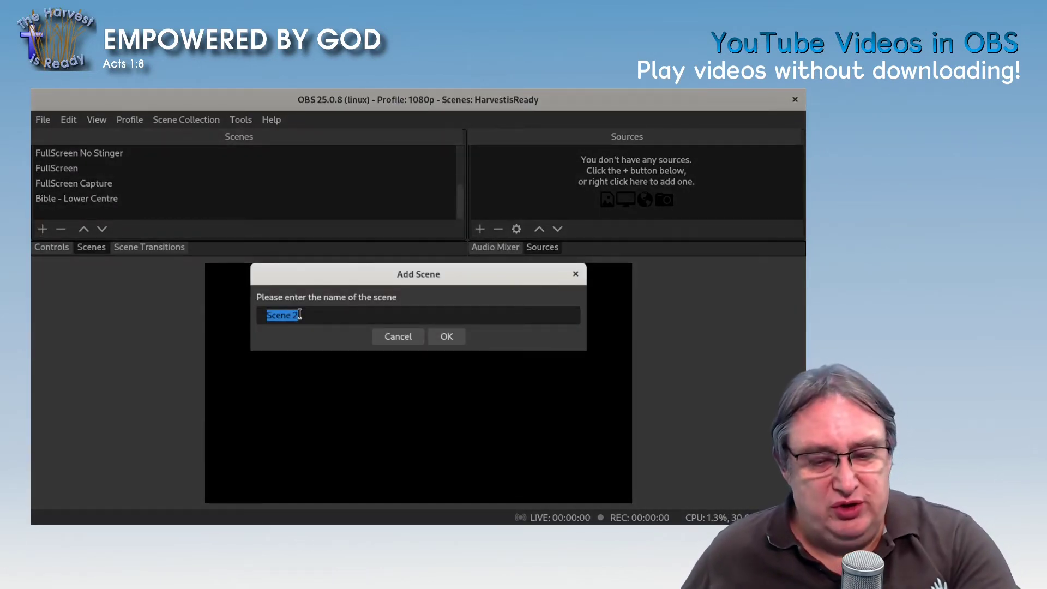
pyautogui.write('YT')
pyautogui.press('Return')
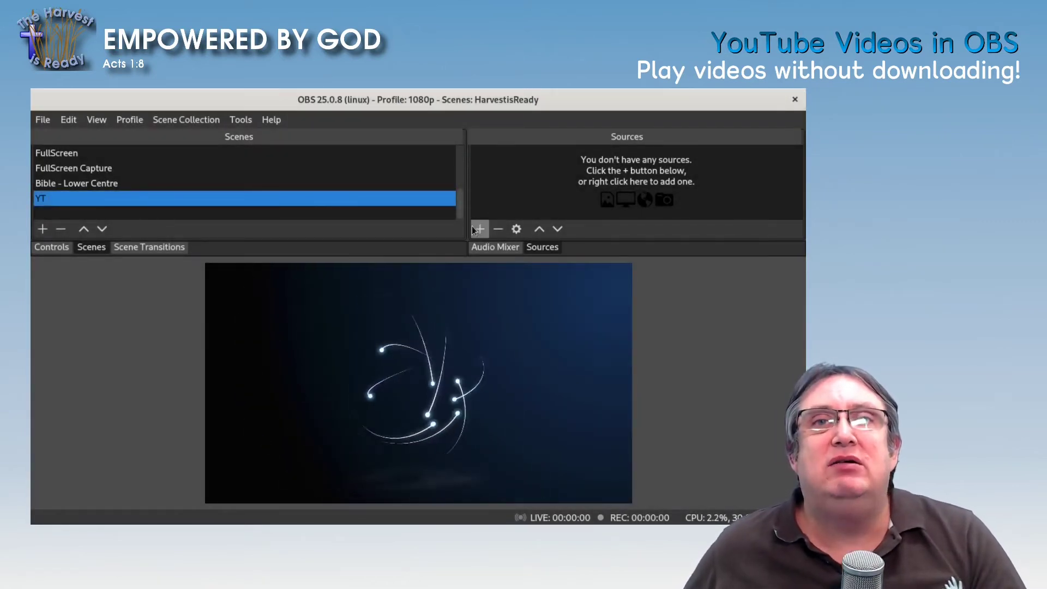
# Start a new Linux Browser source in the YT scene named YT-Vid
pyautogui.click(480, 229)
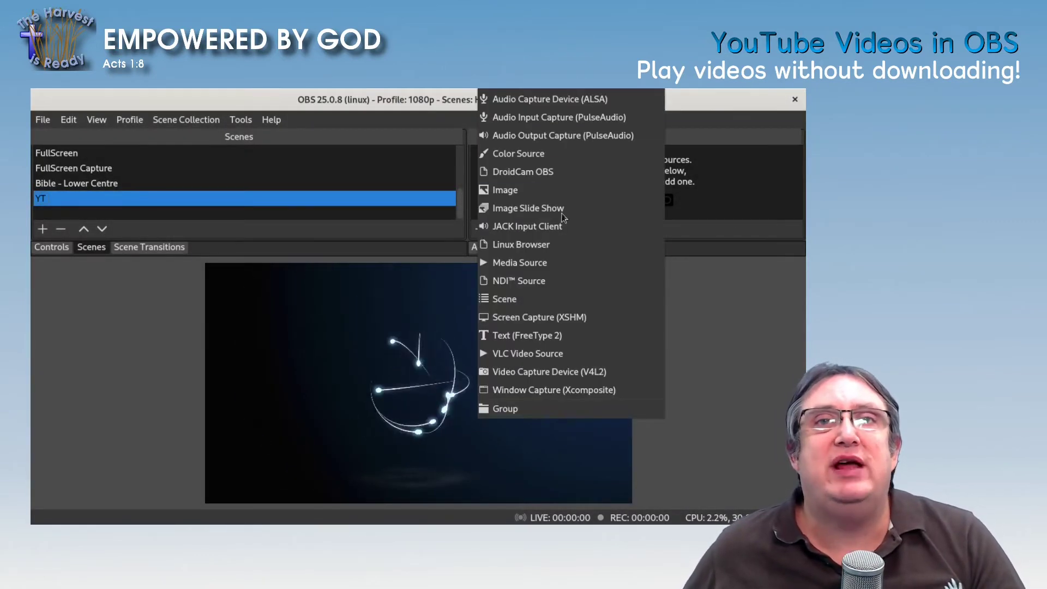
pyautogui.click(521, 244)
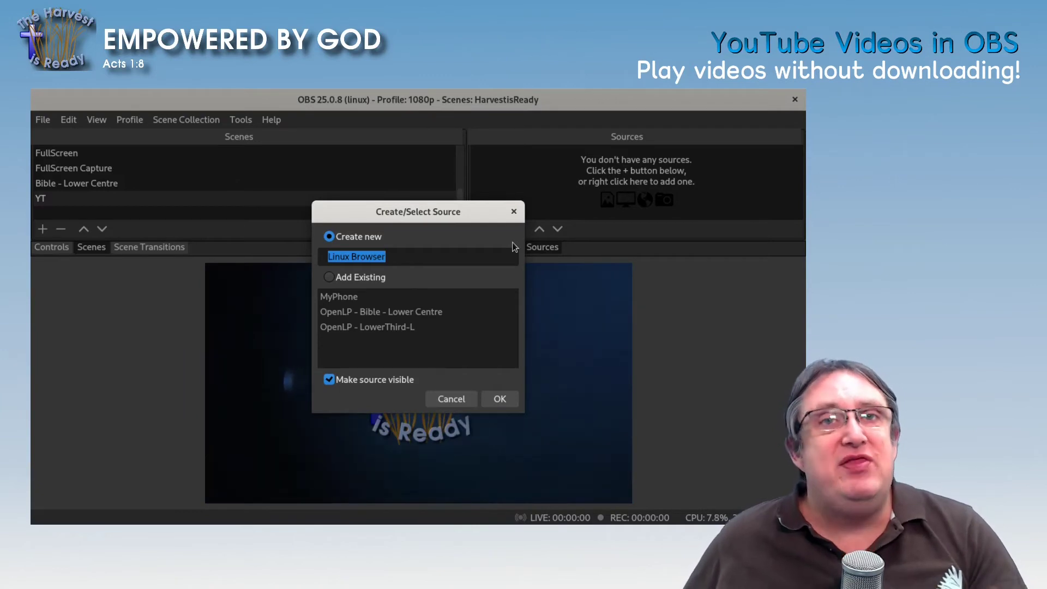
pyautogui.write('YT-Vid')
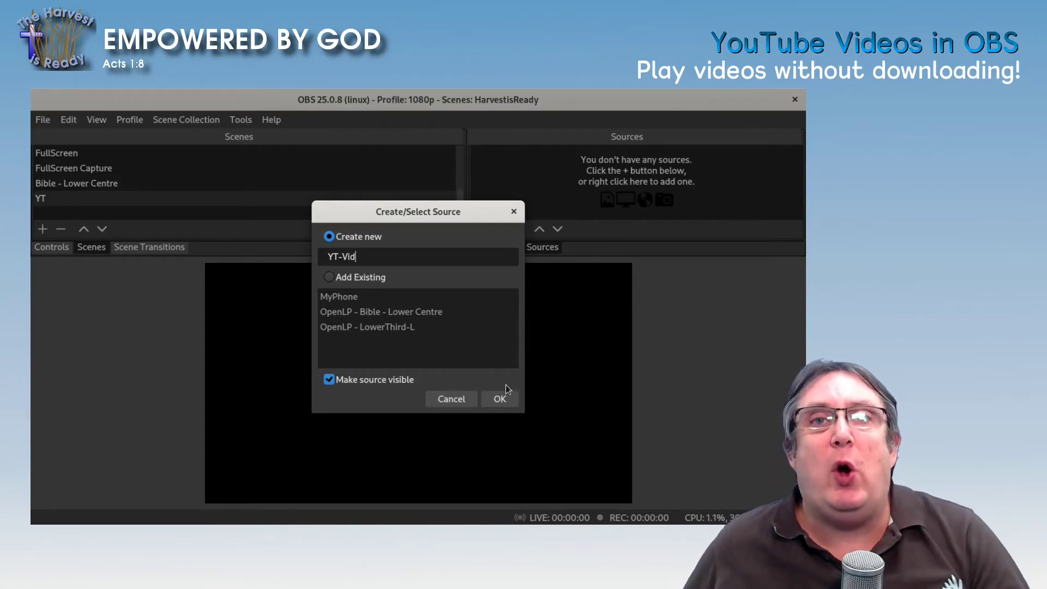
# Create YT-Vid and replace its URL with the embed URL ending ?autoplay=1&controls=0
pyautogui.click(499, 399)
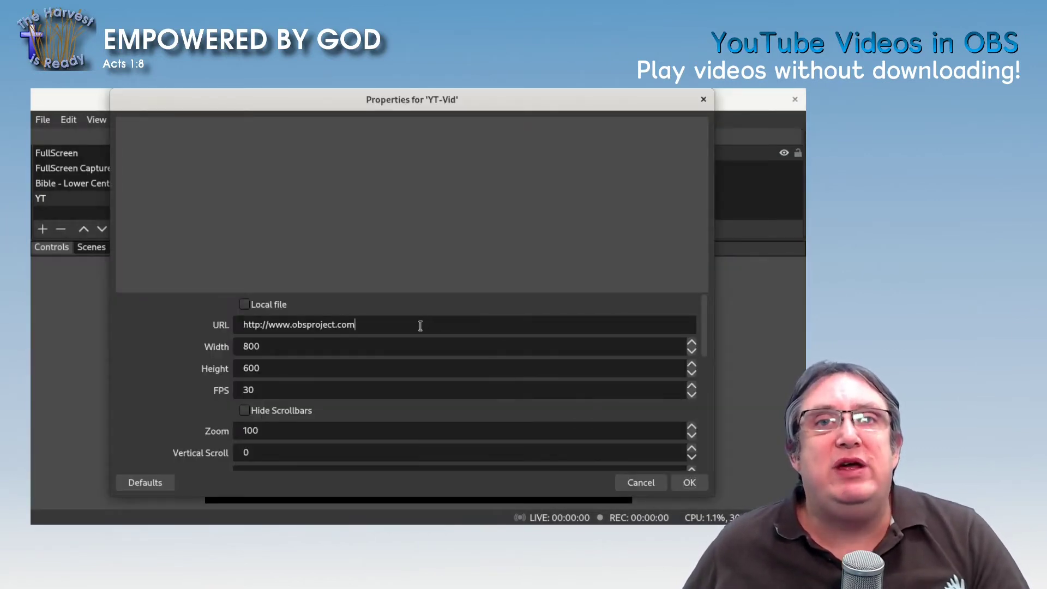
pyautogui.tripleClick(421, 326)
pyautogui.rightClick(421, 325)
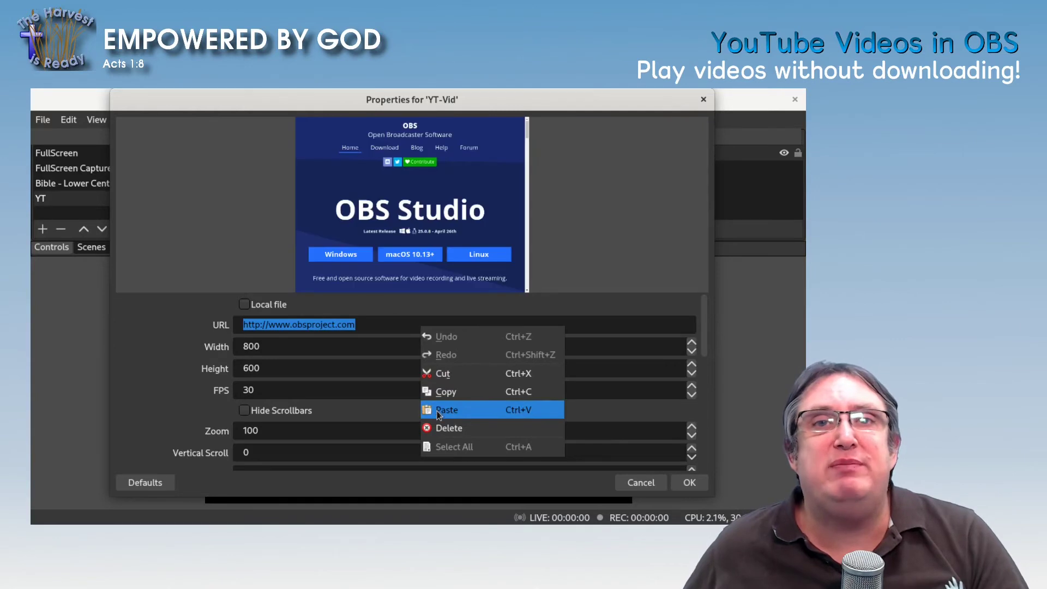
pyautogui.click(446, 410)
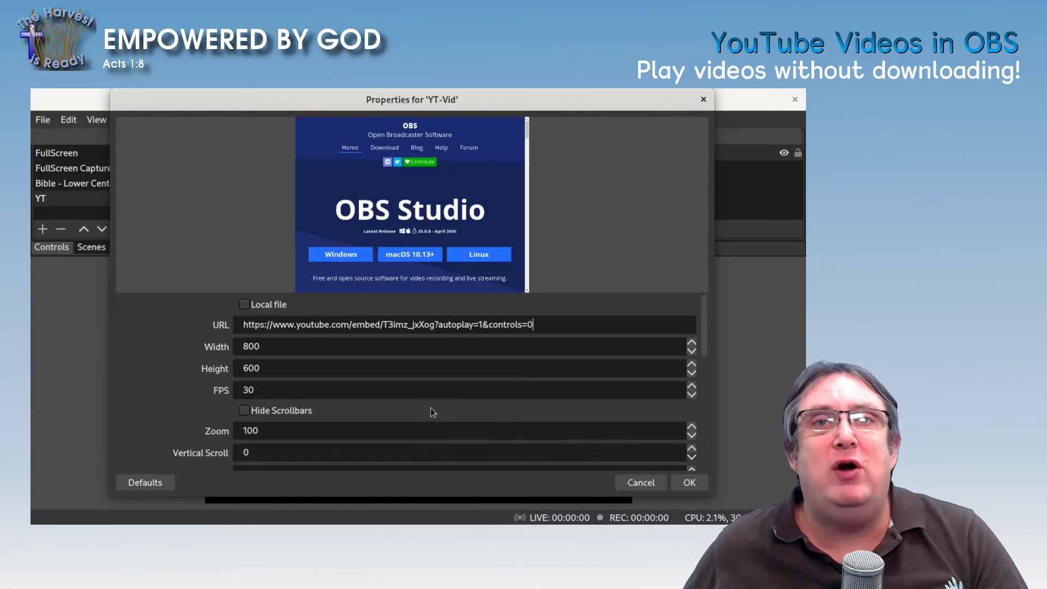
# Set the browser source Width to 1920 and Height to 1080
pyautogui.doubleClick(286, 349)
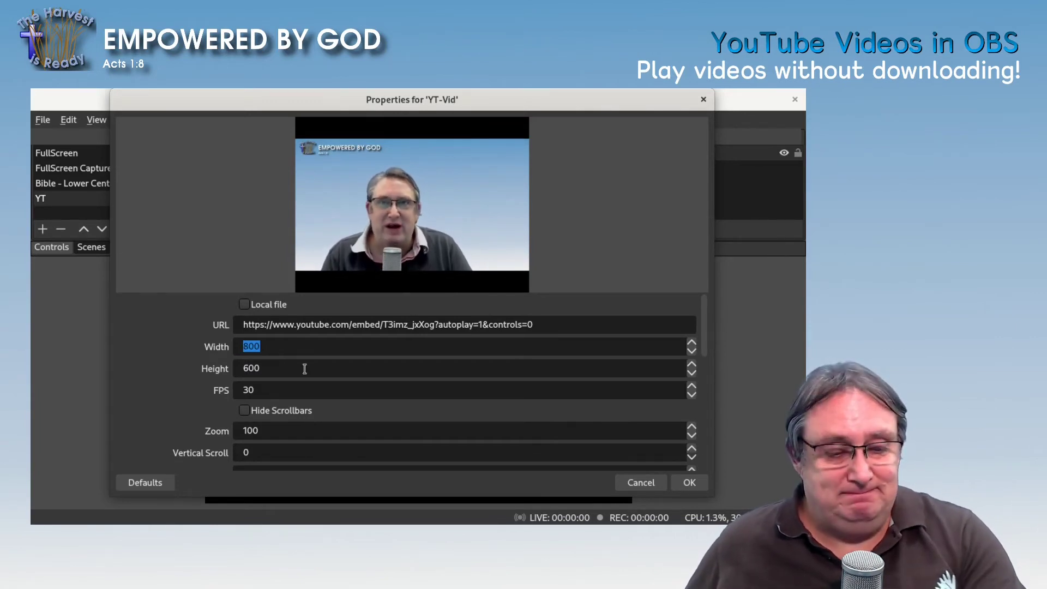
pyautogui.hotkey('alt', 'Tab')
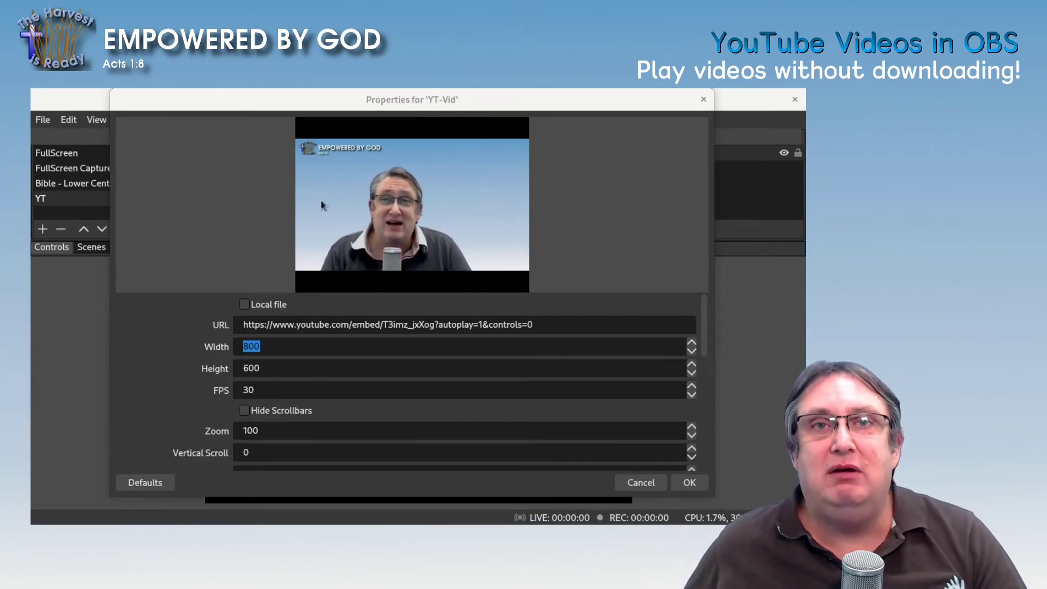
pyautogui.click(248, 208)
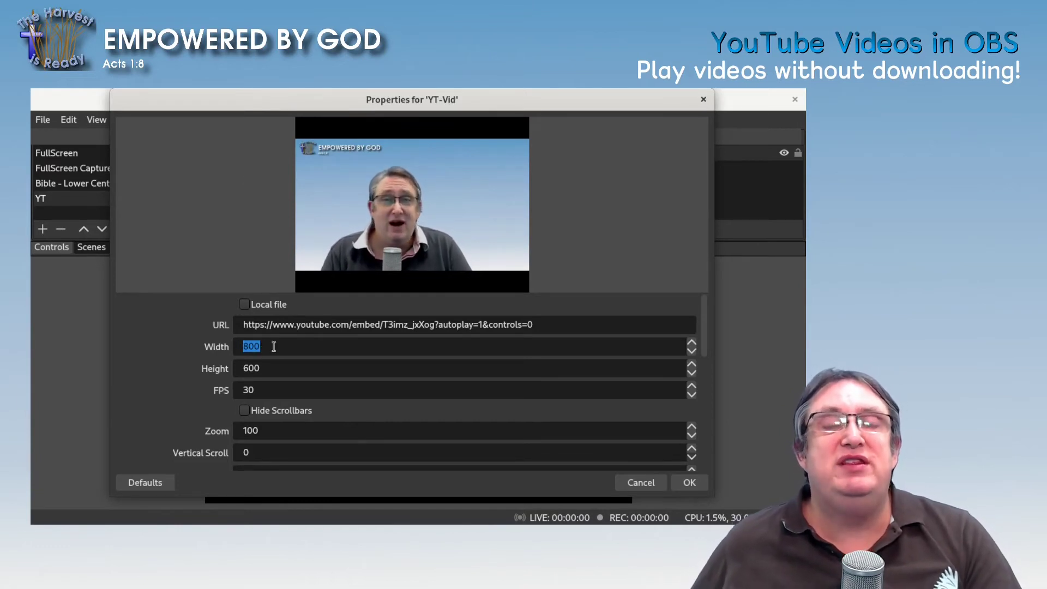
pyautogui.write('1')
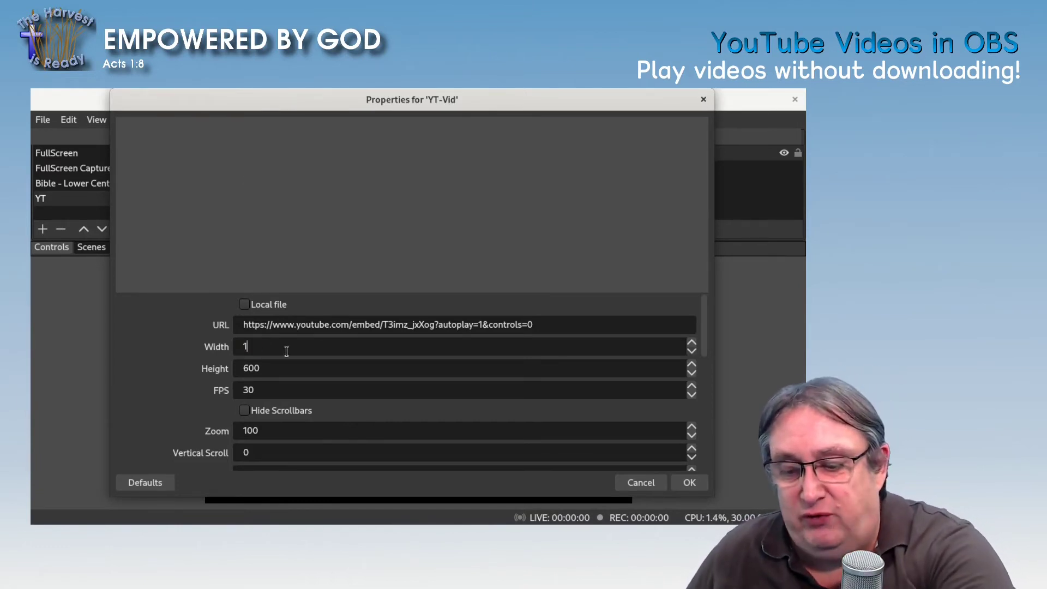
pyautogui.write('920')
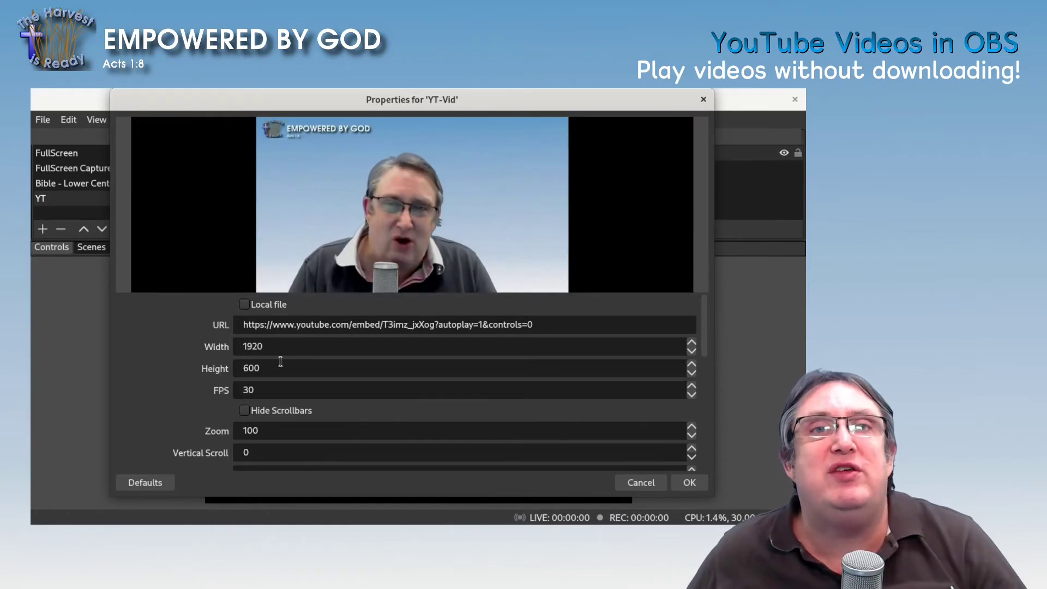
pyautogui.doubleClick(277, 366)
pyautogui.write('10')
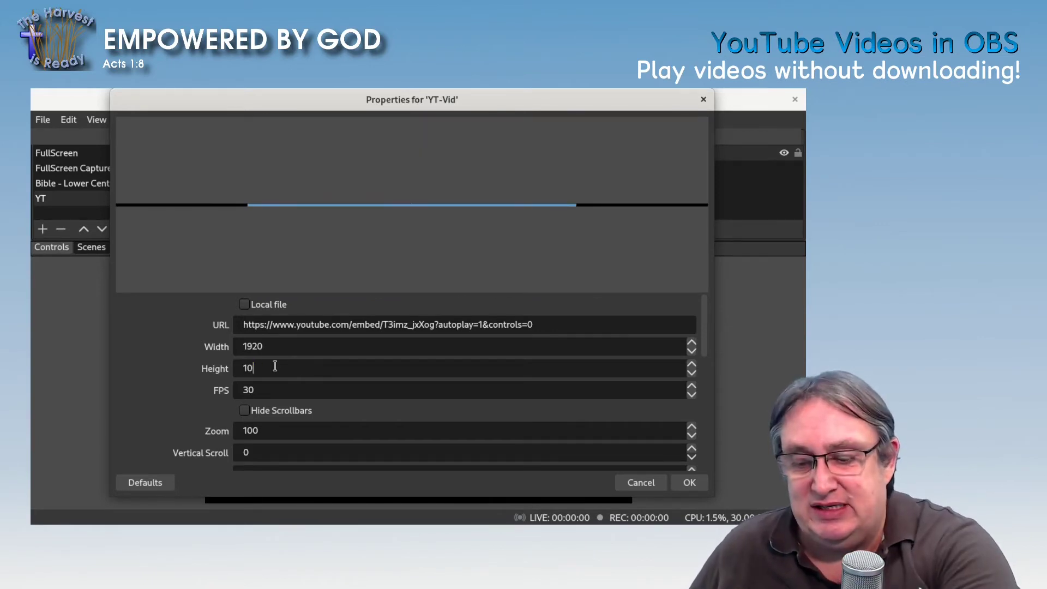
pyautogui.write('80')
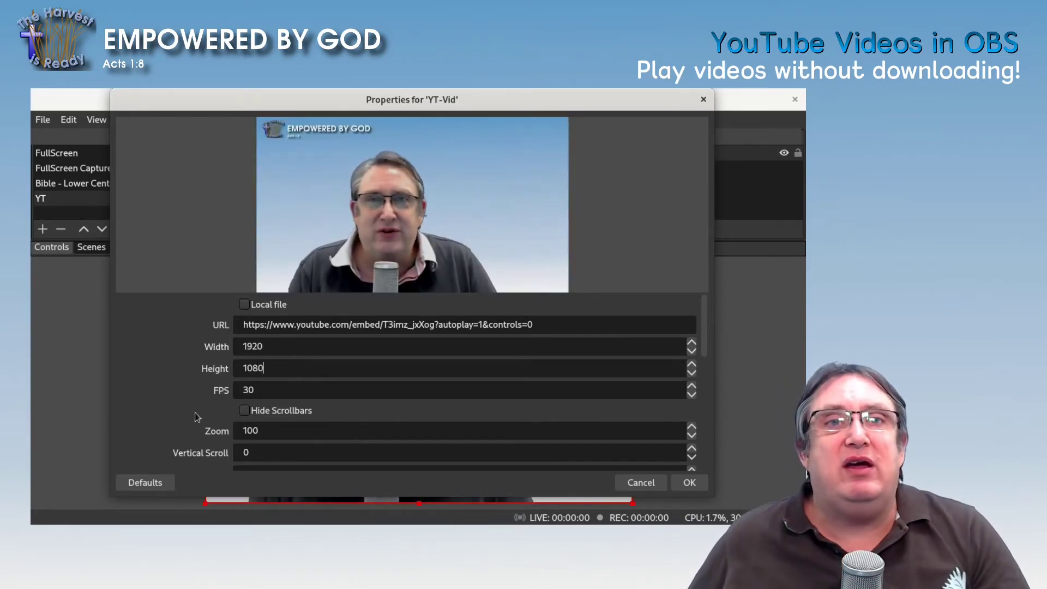
# Enable 'Reload on activate' and 'Stop browser while hidden' for YT-Vid, then save with OK
pyautogui.scroll(-5, 197, 417)
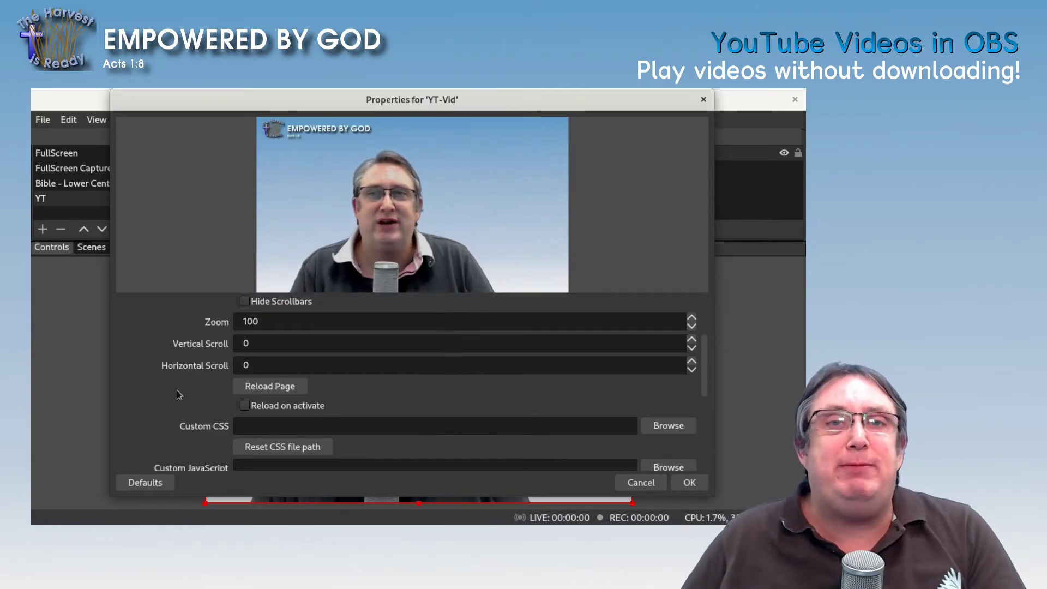
pyautogui.scroll(-2, 179, 393)
pyautogui.click(244, 370)
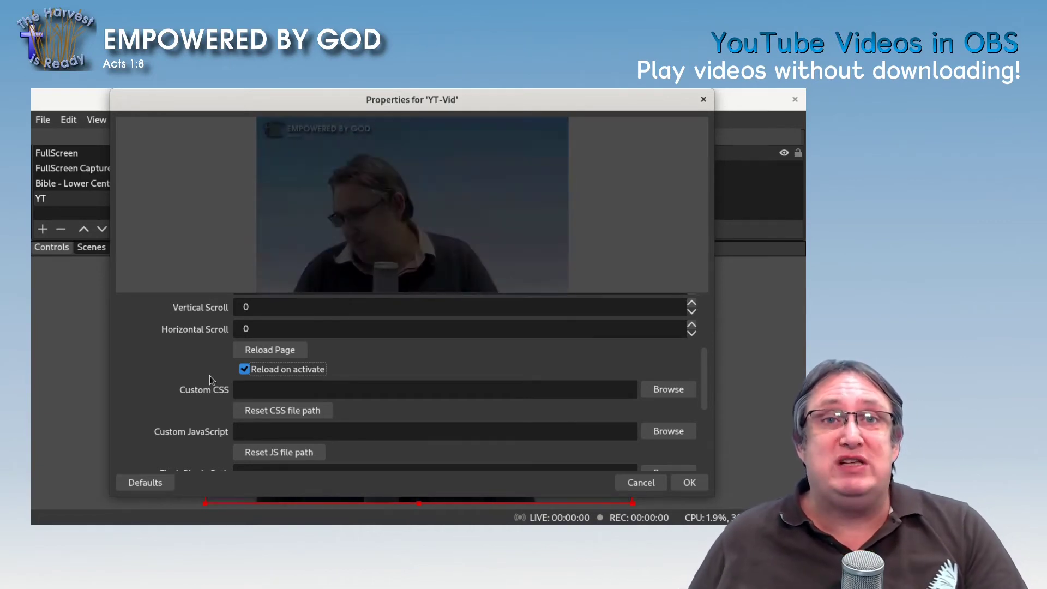
pyautogui.scroll(-5, 207, 376)
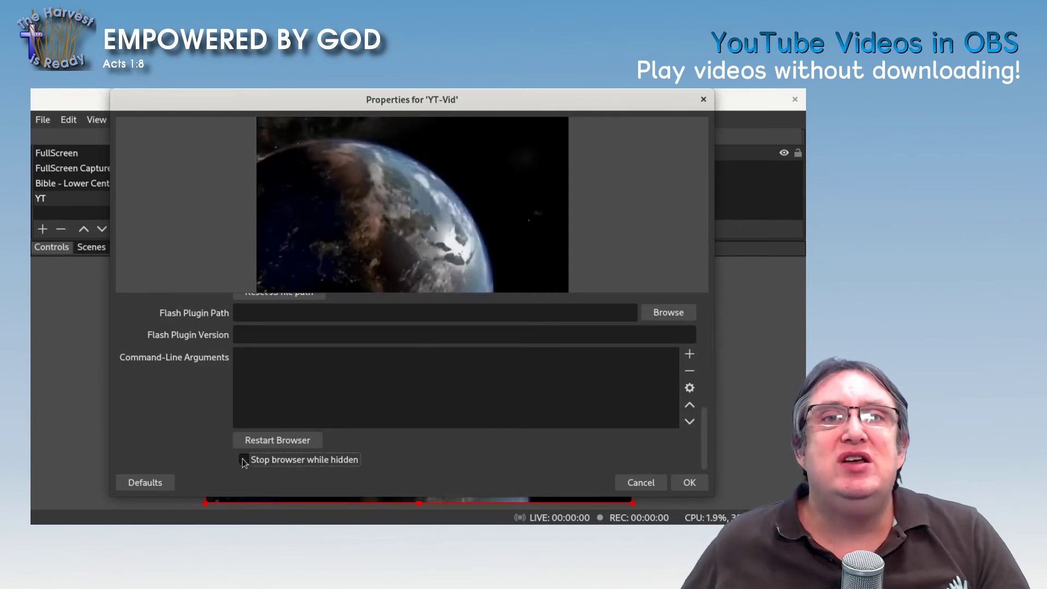
pyautogui.click(244, 460)
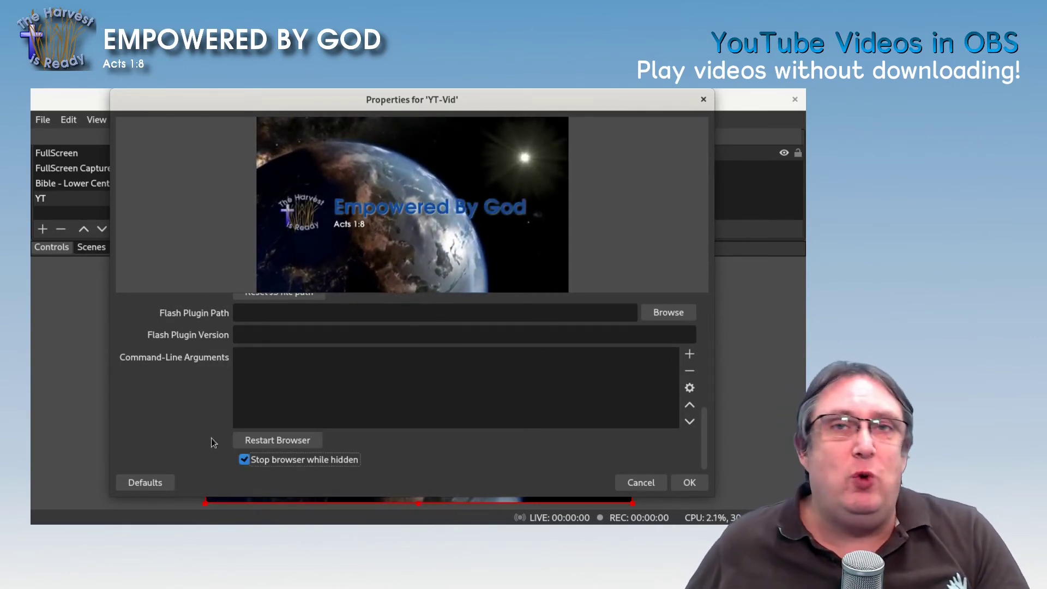
pyautogui.click(690, 483)
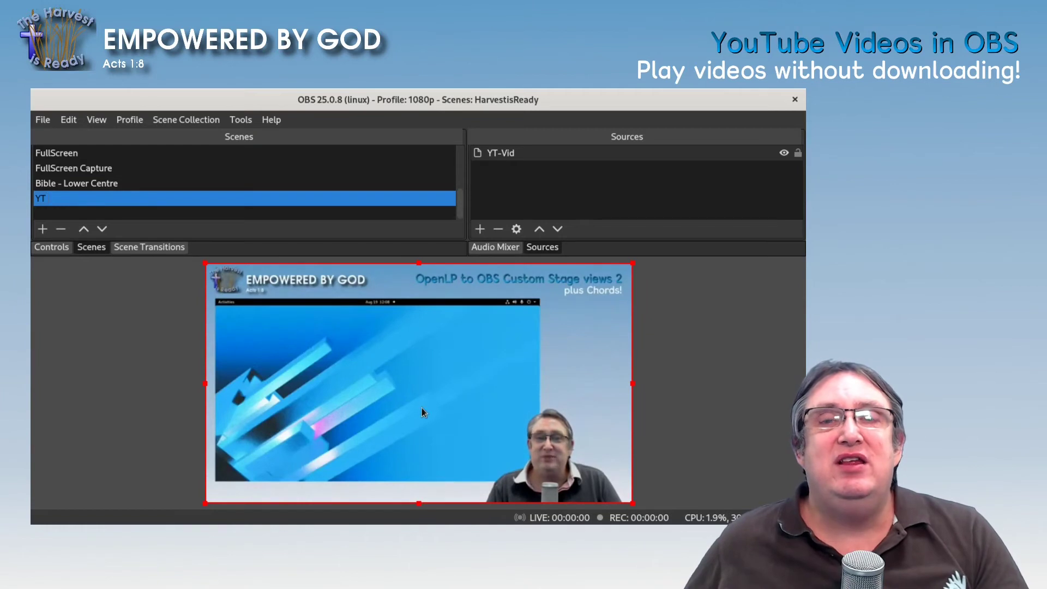
# Toggle YT-Vid's visibility off and back on so the video restarts
pyautogui.click(784, 154)
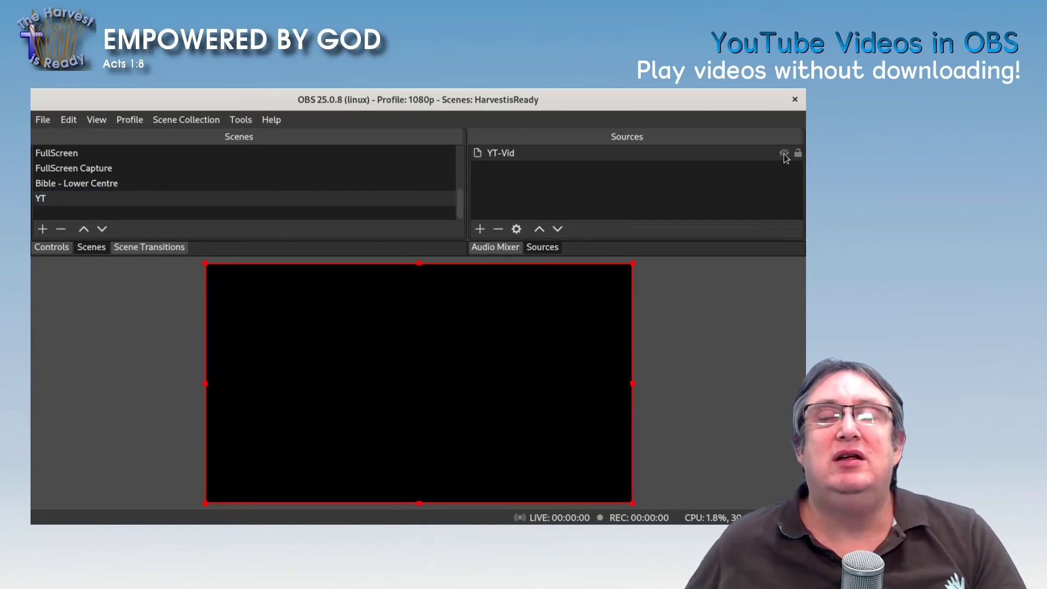
pyautogui.click(785, 153)
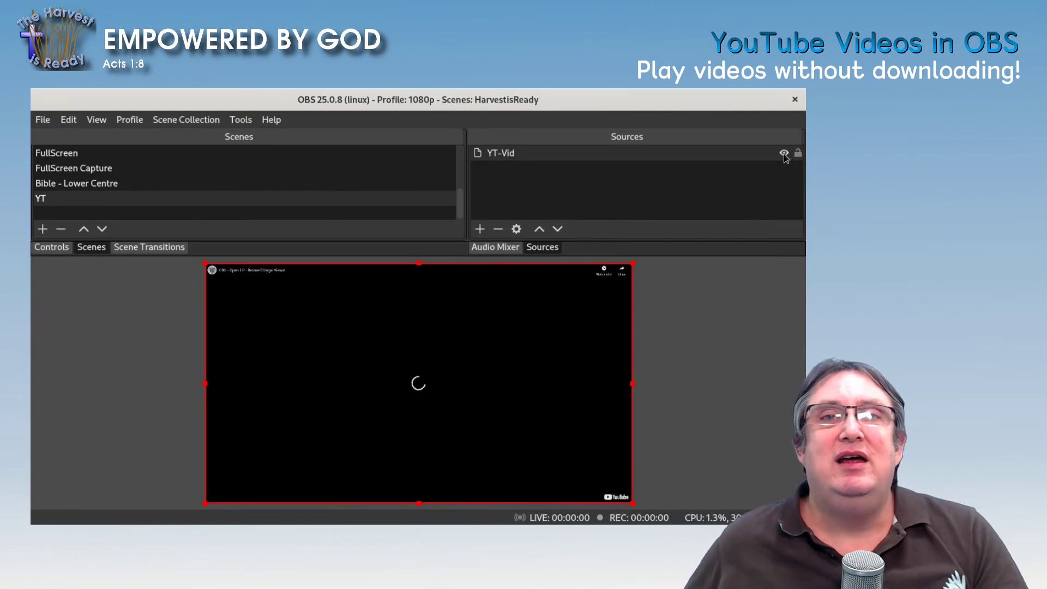